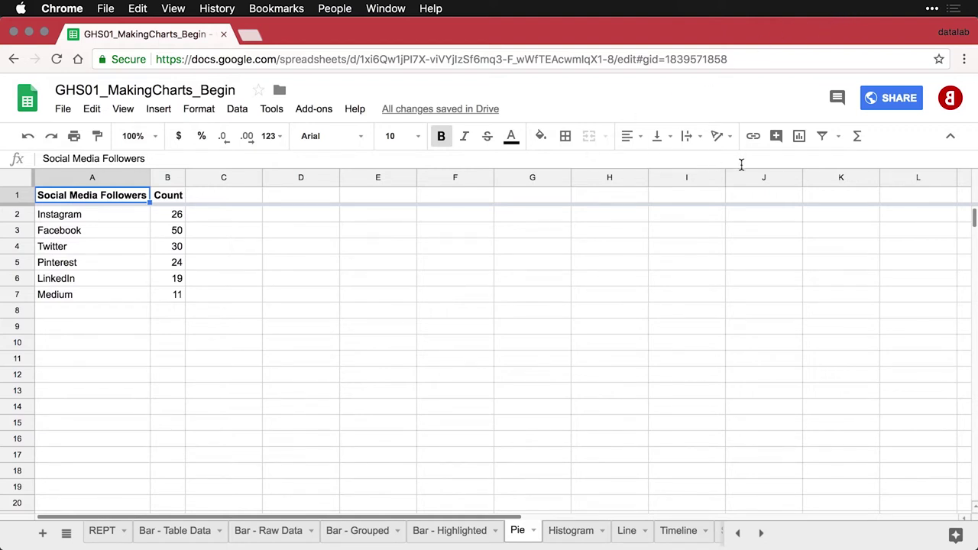
Insert a pie chart of the social media follower counts in A1:B7, placed beside the data columns
click(801, 137)
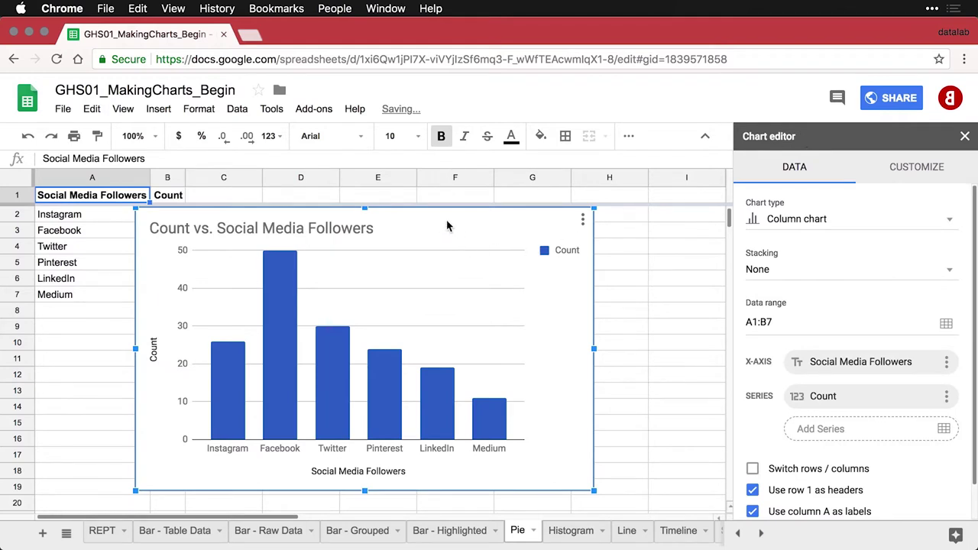
drag(443, 221, 503, 224)
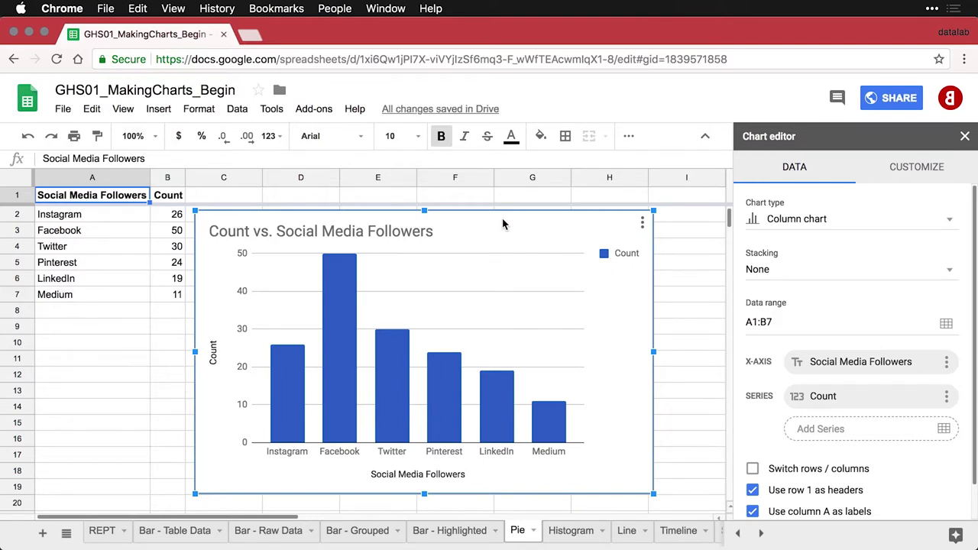
mouse_move(349, 375)
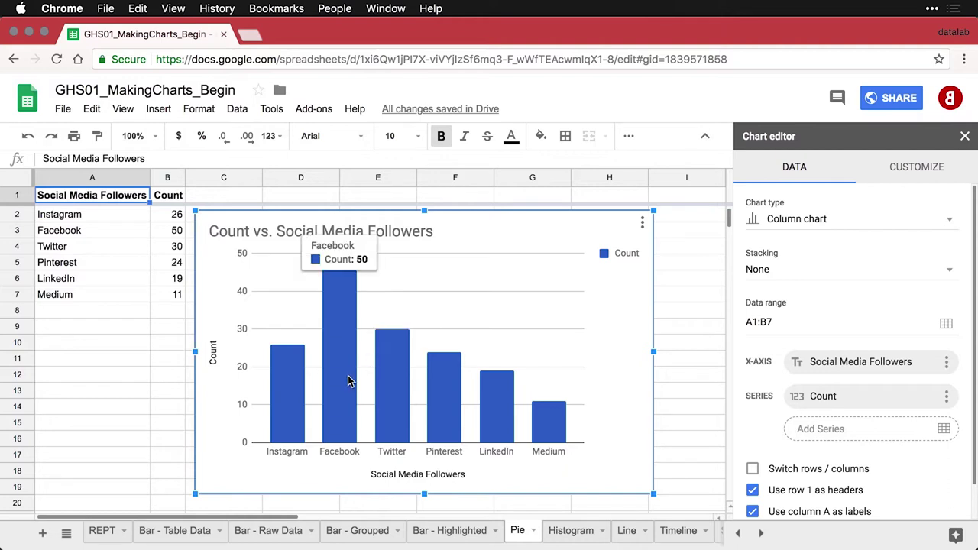
mouse_move(299, 413)
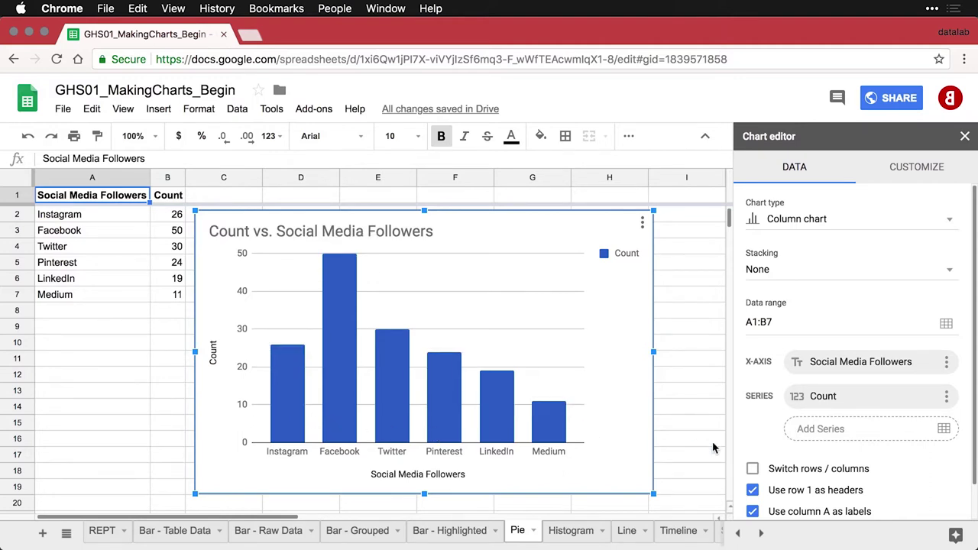
click(896, 224)
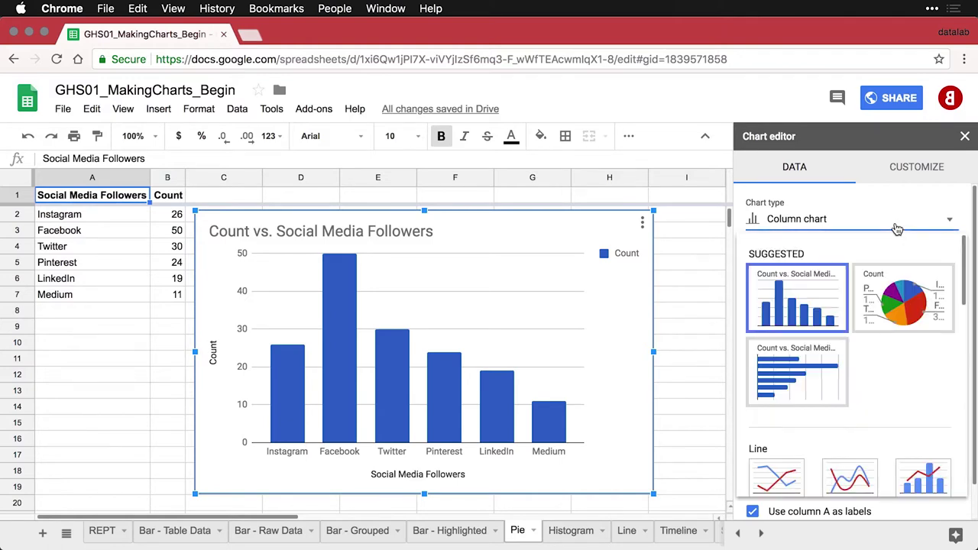
click(899, 305)
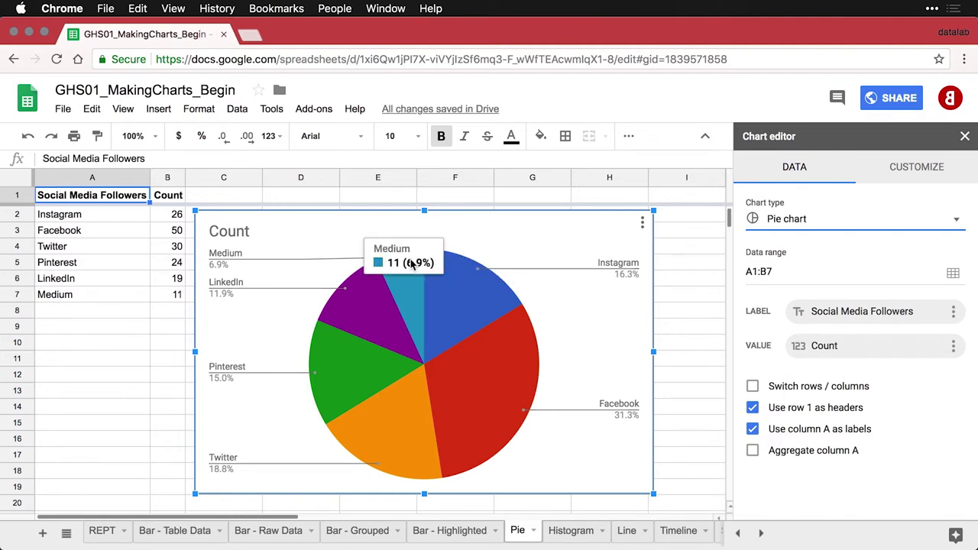
Change the pie chart's title to "Social Media Followers by Platform"
double_click(235, 234)
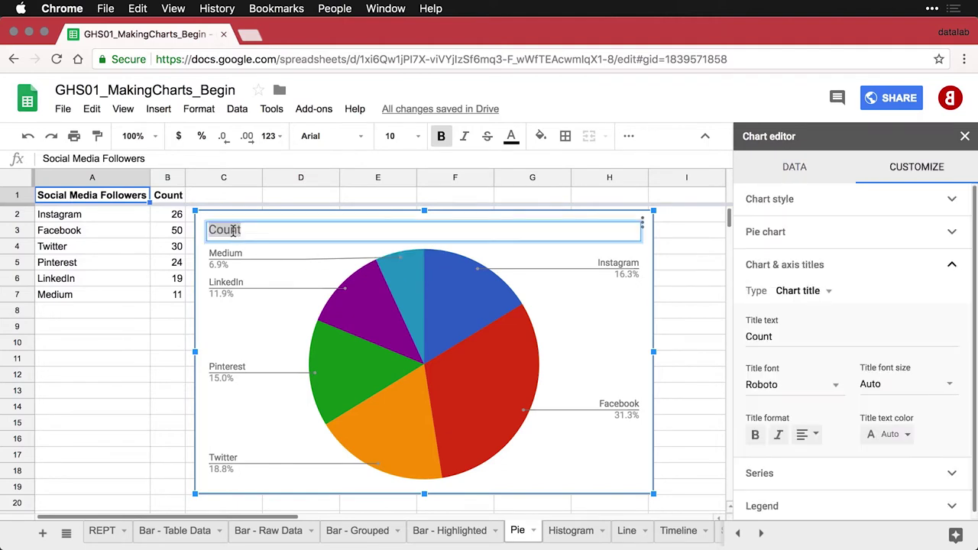
text(Social Media fo)
key(BackSpace)
key(BackSpace)
text(Fol)
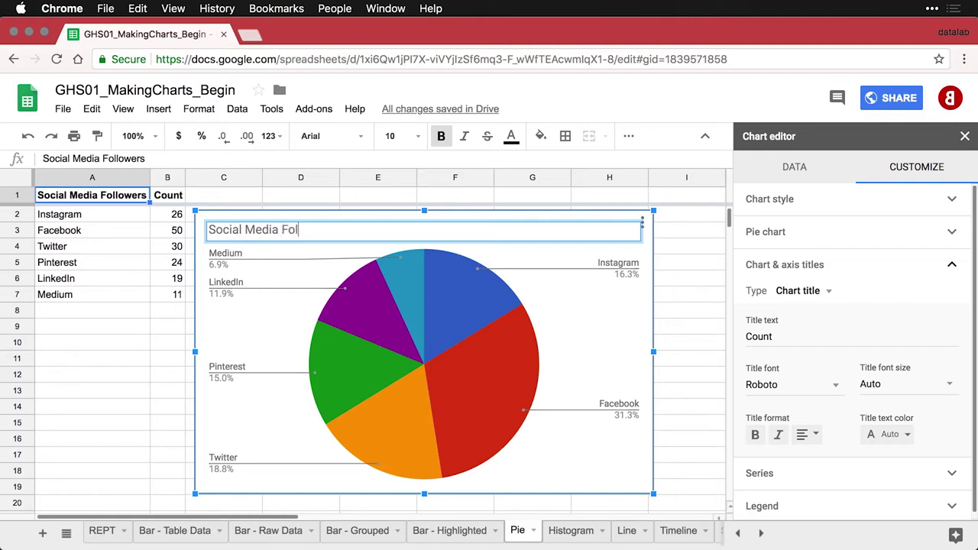
text(lowers by Platform)
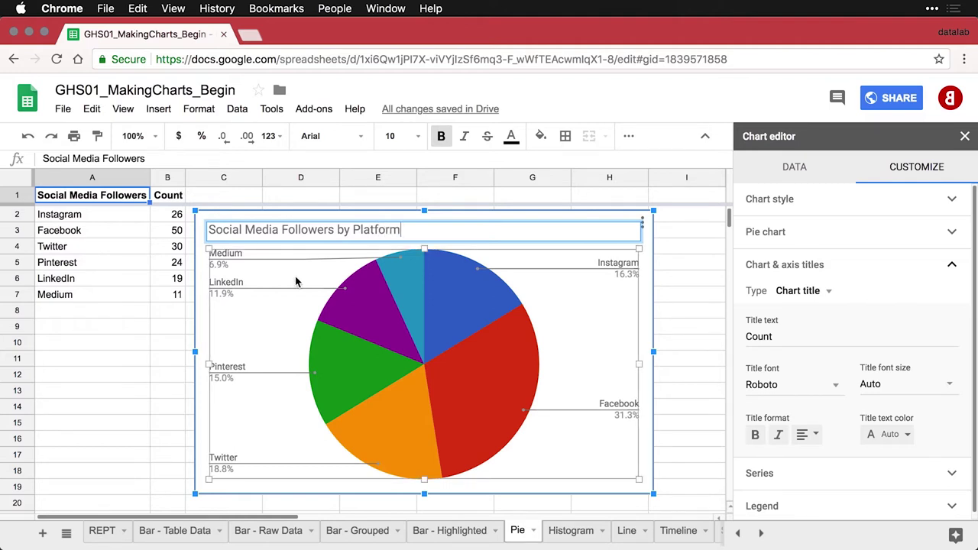
click(456, 330)
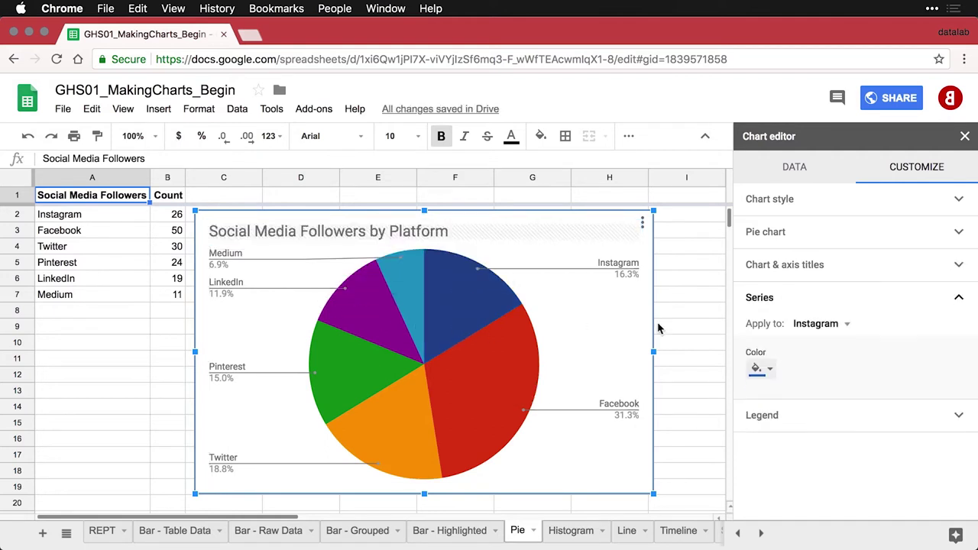
Set the pie chart's slice label to Label and close the chart editor
click(807, 238)
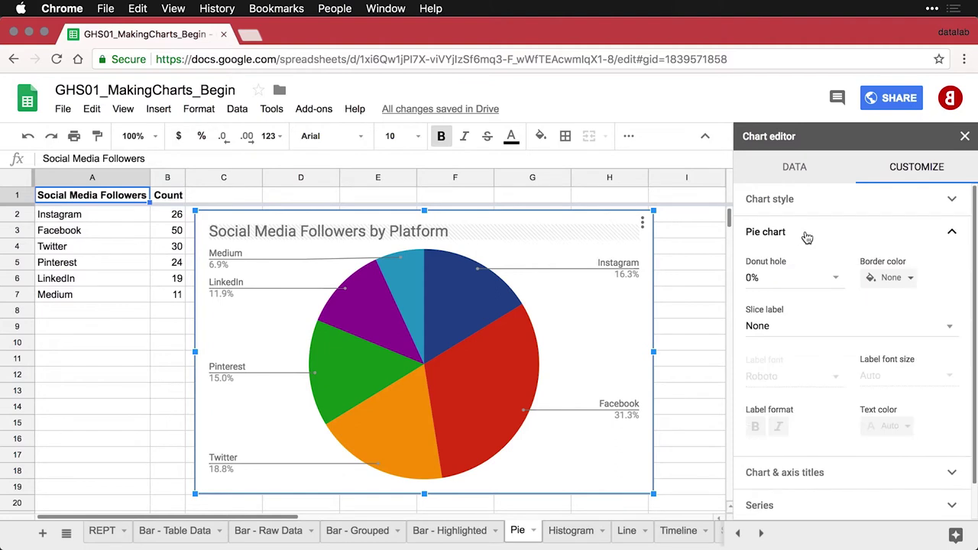
click(791, 330)
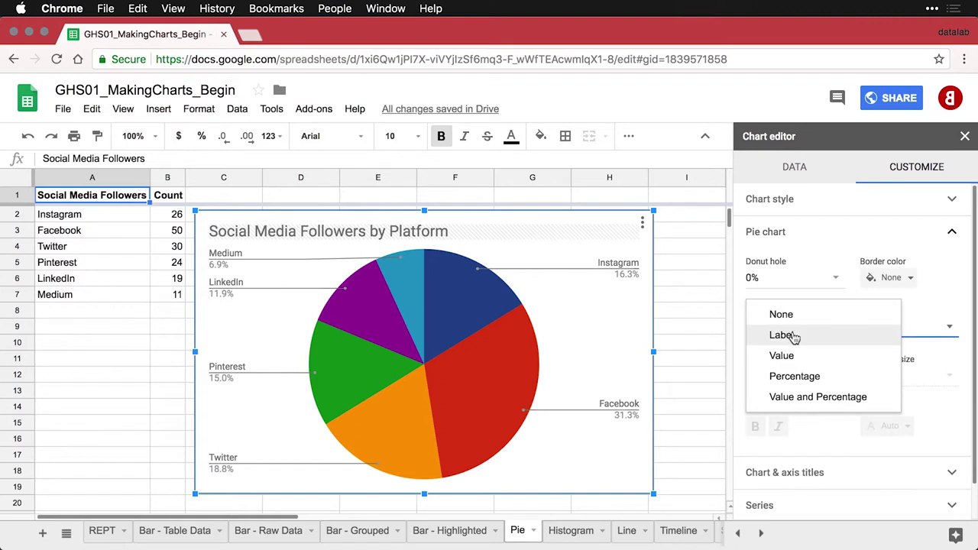
click(793, 335)
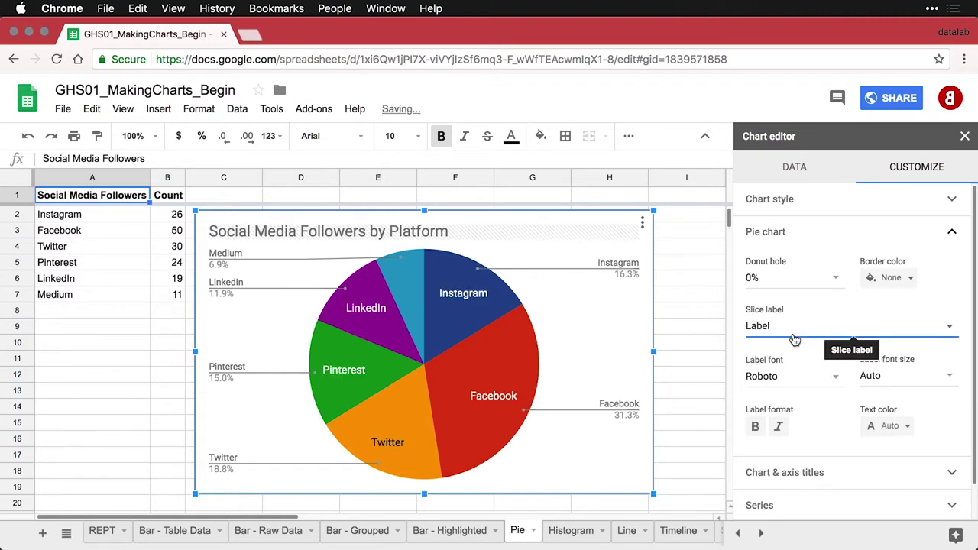
click(692, 311)
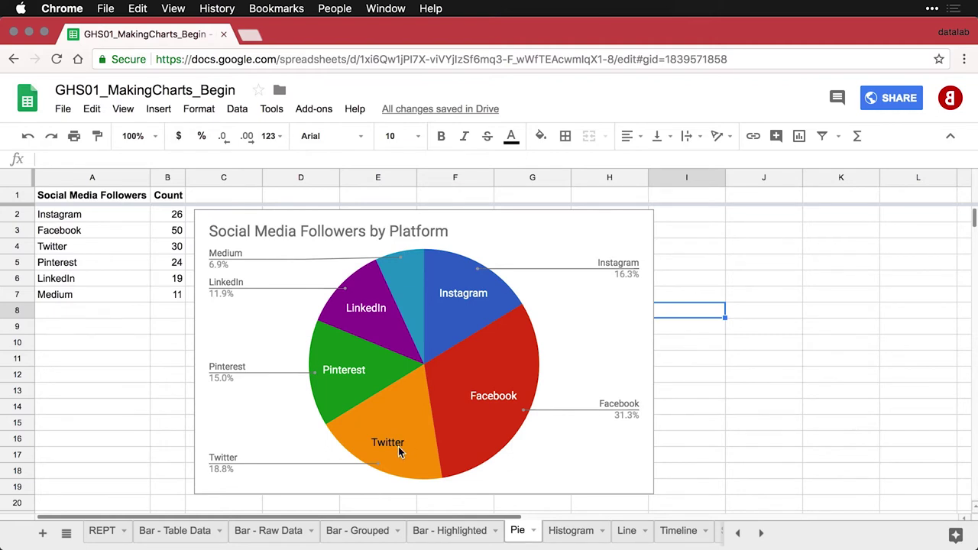
Set the font size of the pie chart's slice labels to 12
double_click(489, 404)
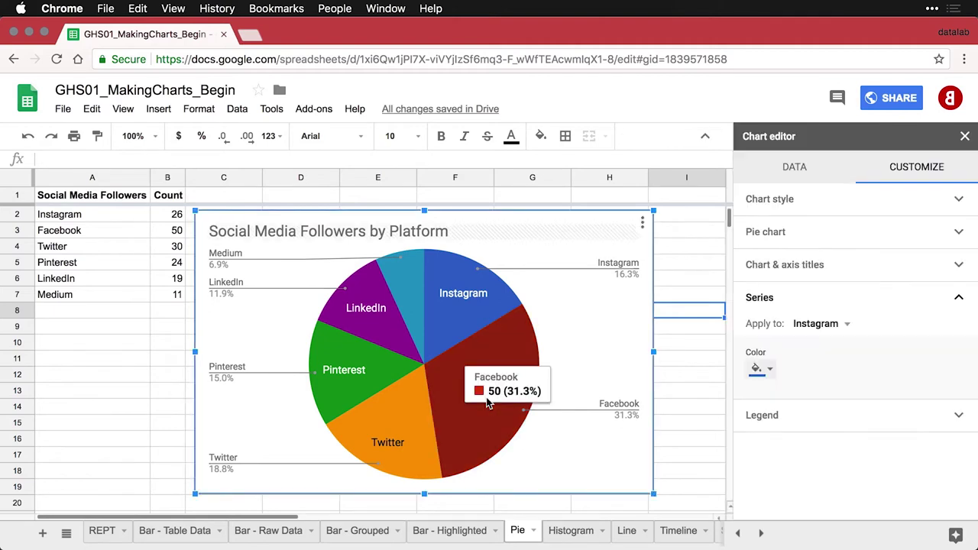
click(833, 243)
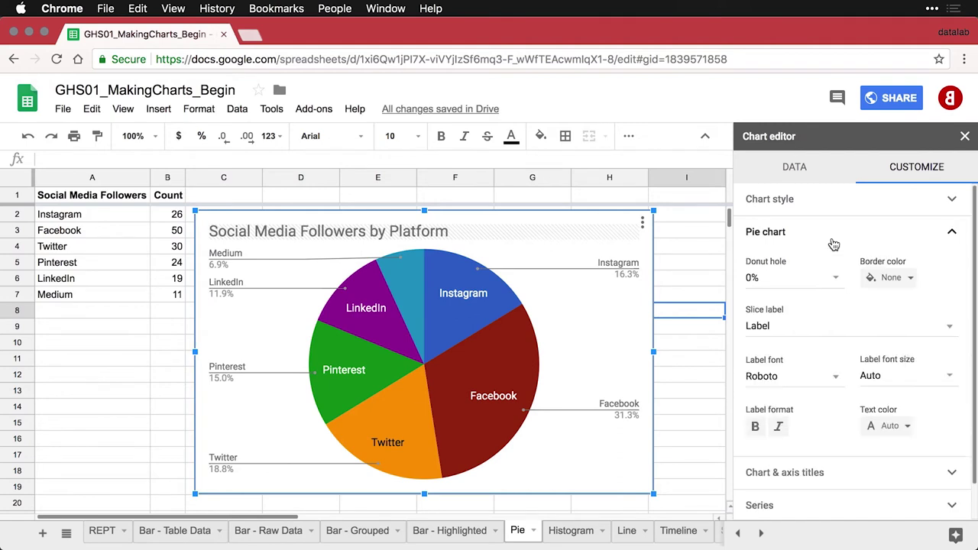
click(950, 379)
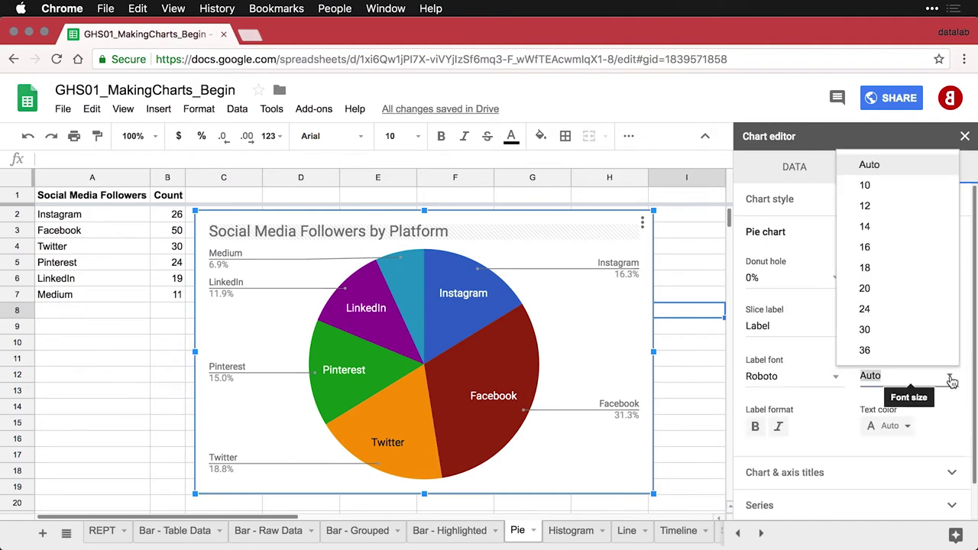
click(890, 229)
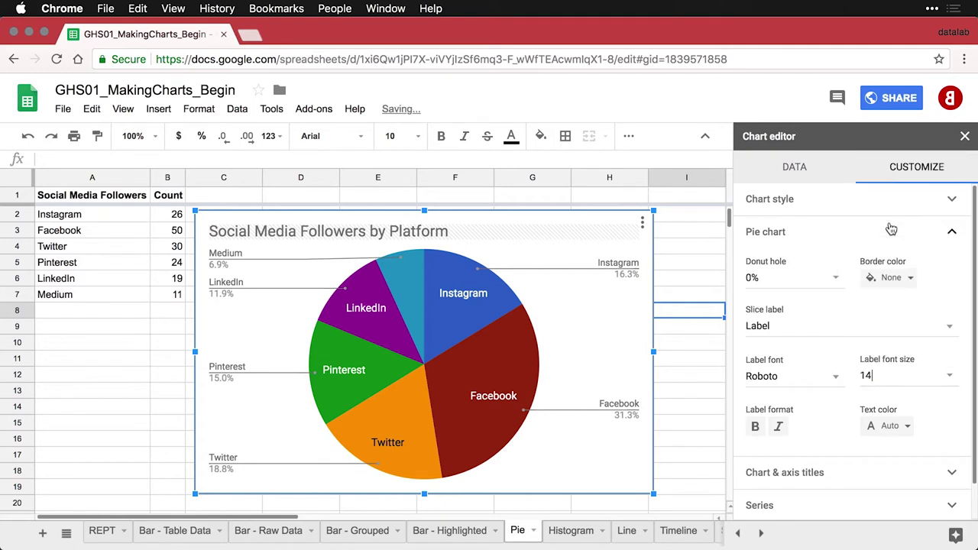
click(951, 386)
click(888, 212)
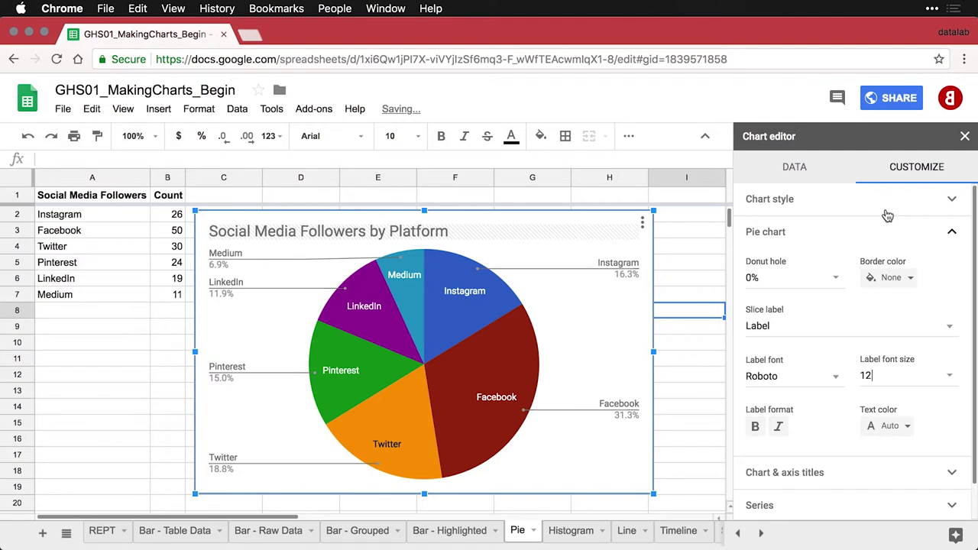
Set the slice labels' text color to white and close the chart editor
click(908, 431)
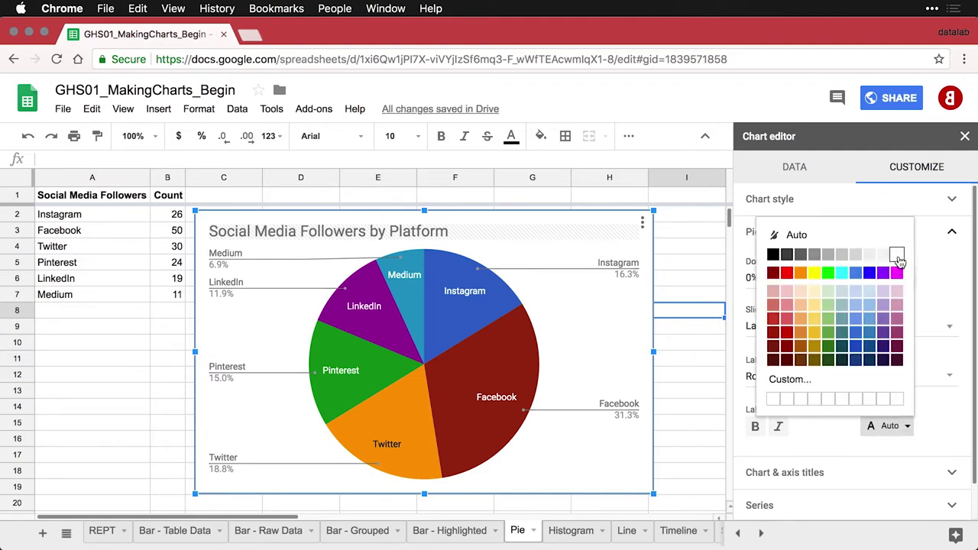
click(898, 256)
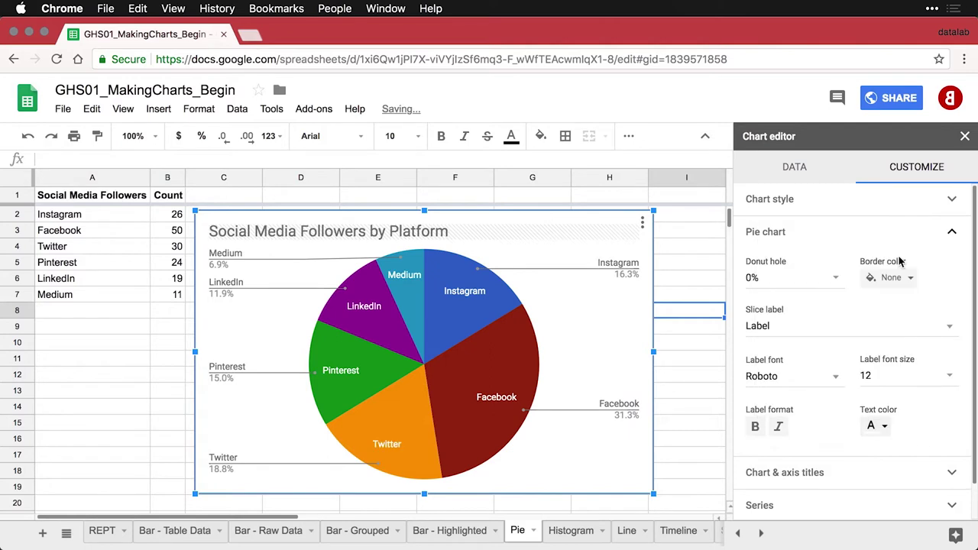
click(668, 362)
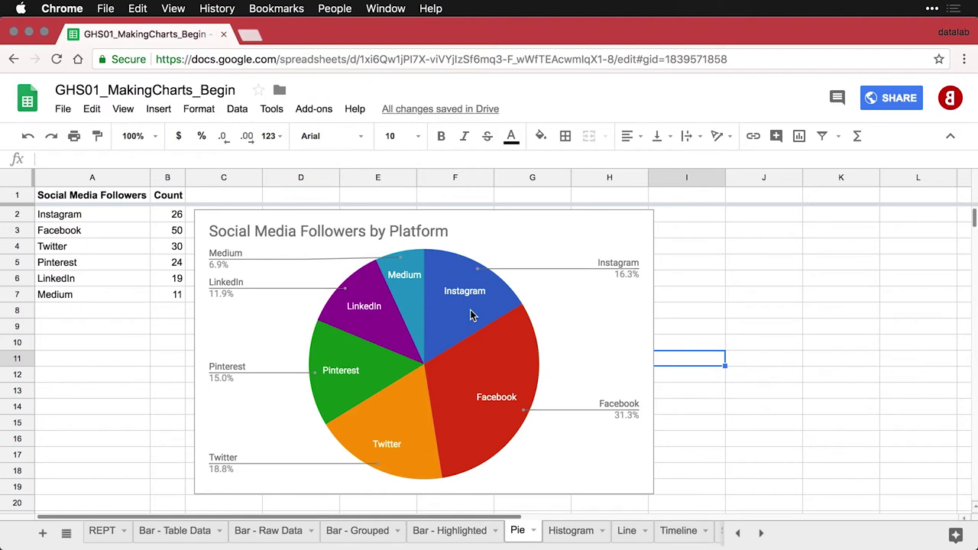
Duplicate the finished pie chart and place the copy directly below the original, starting around row 20
click(501, 222)
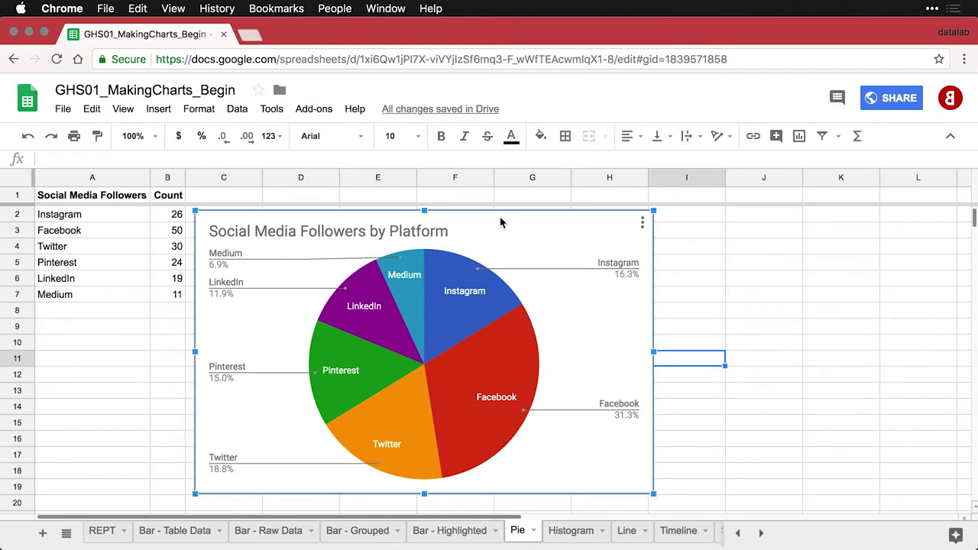
click(643, 223)
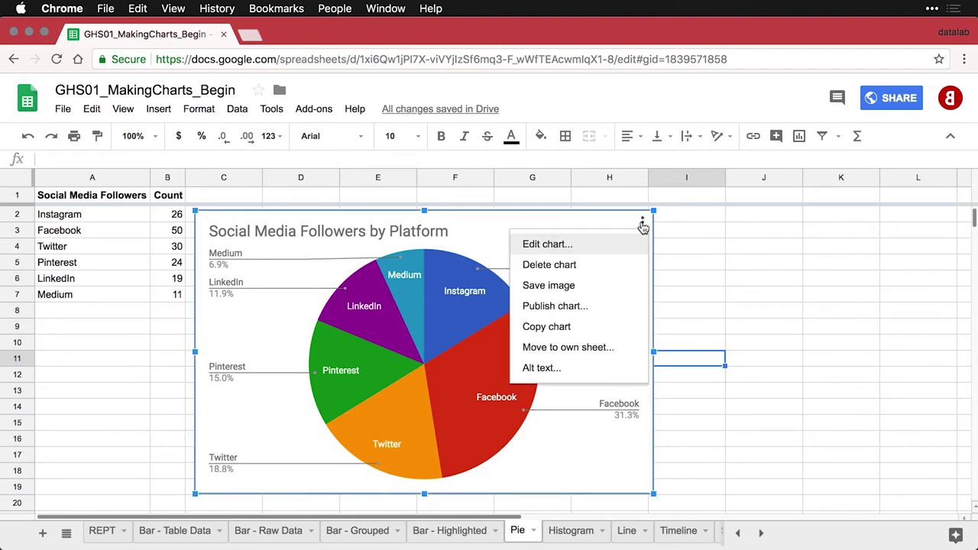
click(570, 327)
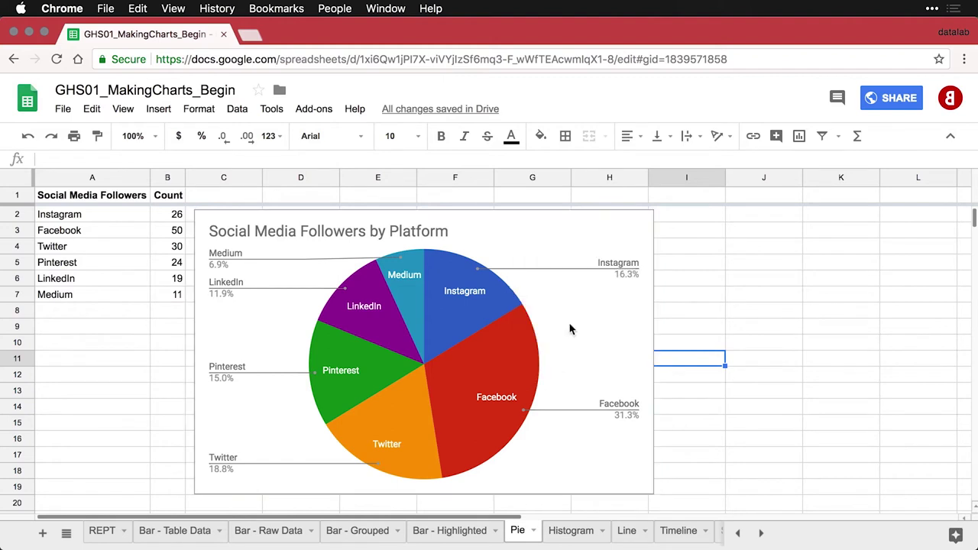
key(super+v)
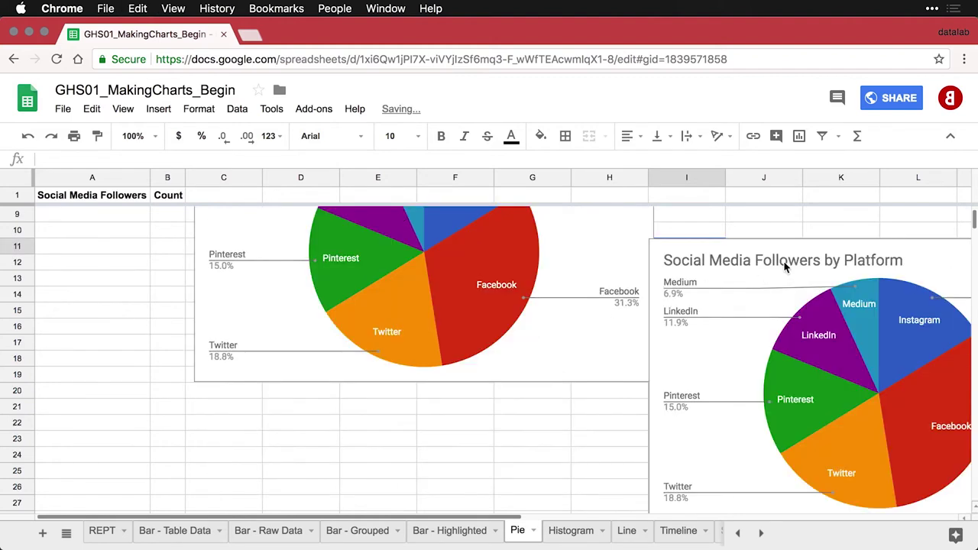
click(760, 252)
drag(760, 251, 306, 403)
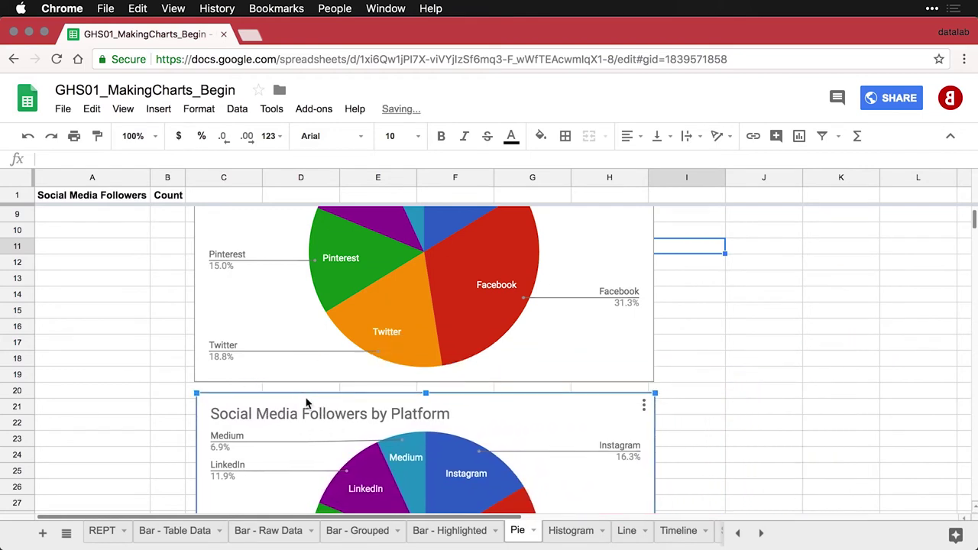
Open the copied chart for editing and look through the available chart types down to the pie and doughnut variants
scroll(306, 403, down, 5)
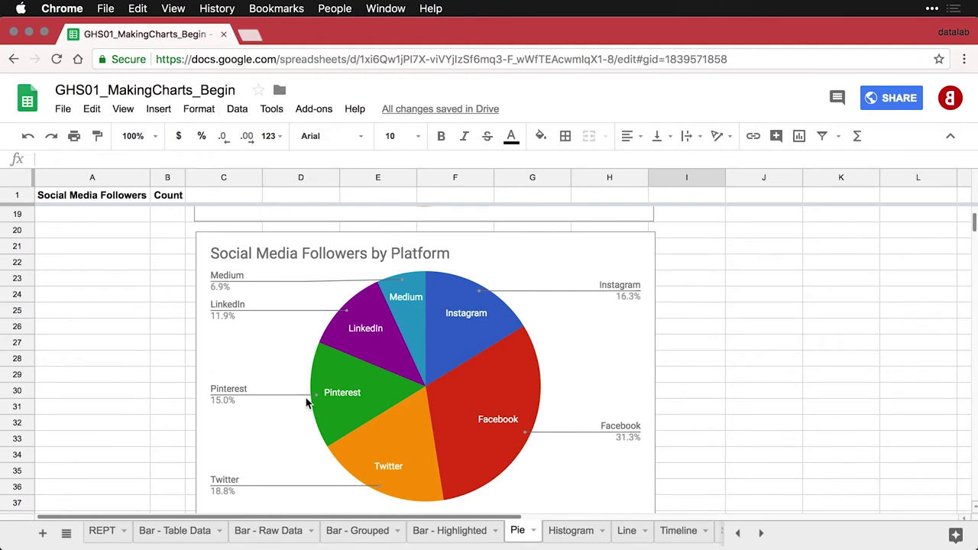
double_click(426, 381)
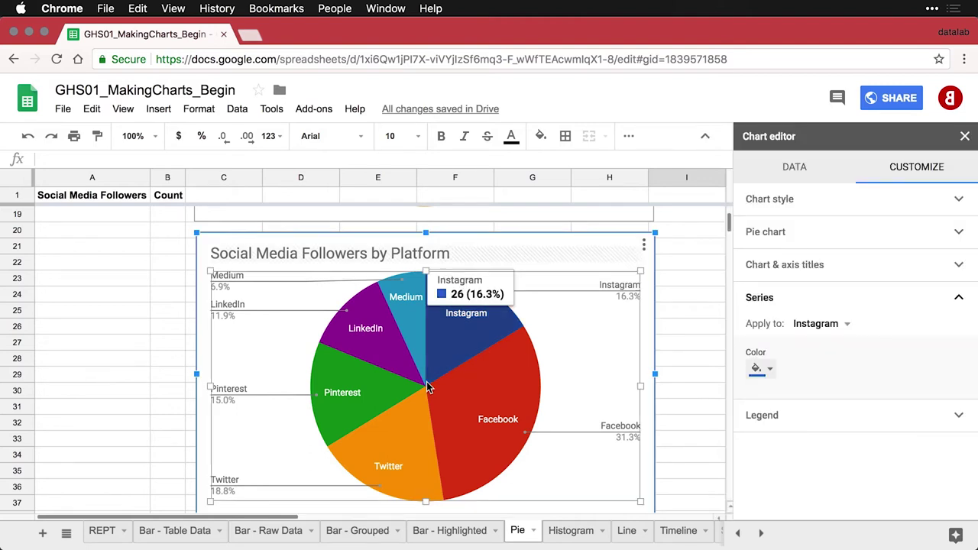
click(795, 172)
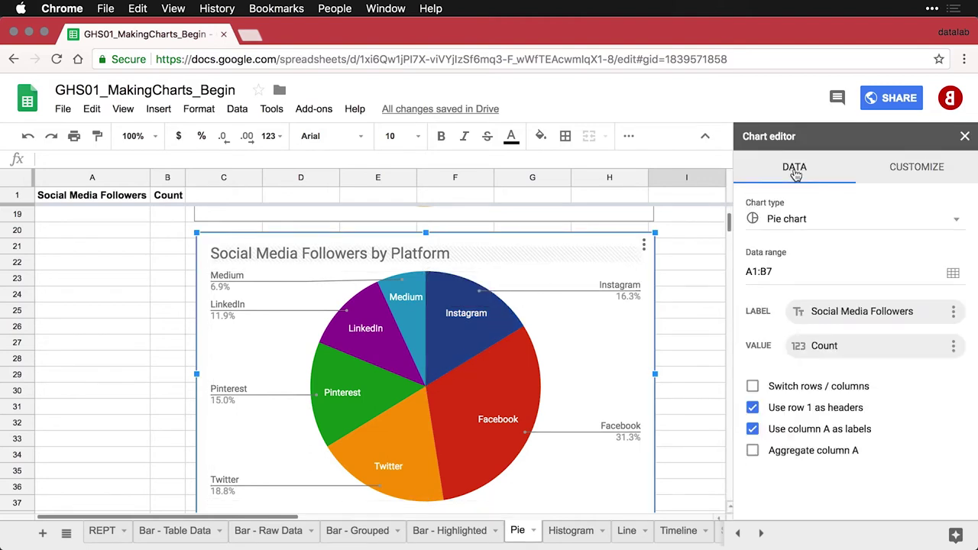
click(795, 220)
scroll(827, 320, down, 1)
scroll(827, 319, down, 8)
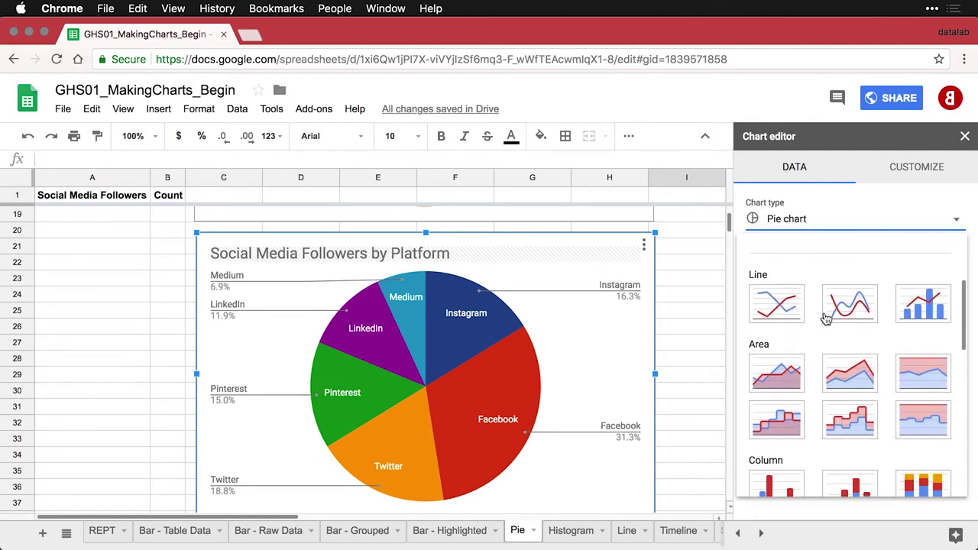
scroll(826, 320, down, 2)
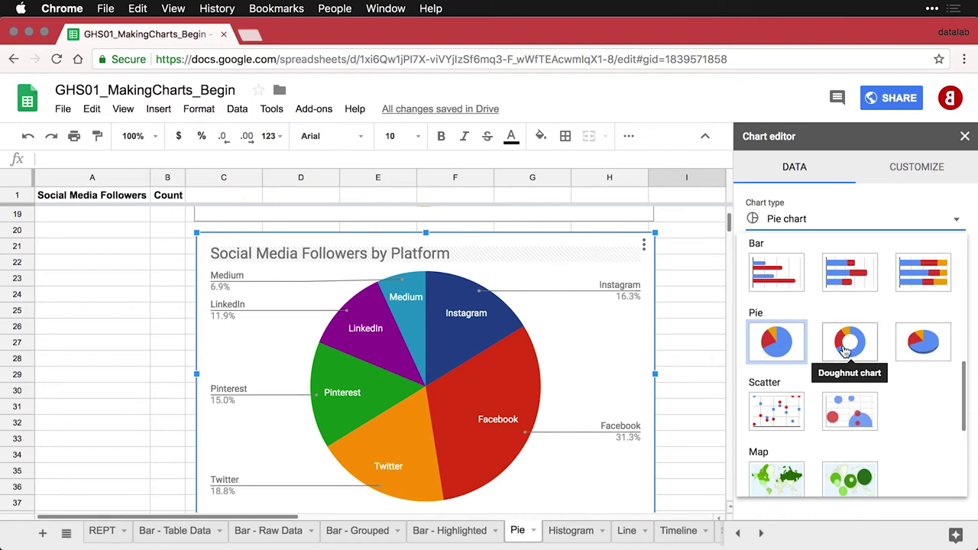
Turn the copied pie chart into a doughnut by setting its donut hole to 50%
click(920, 168)
click(826, 234)
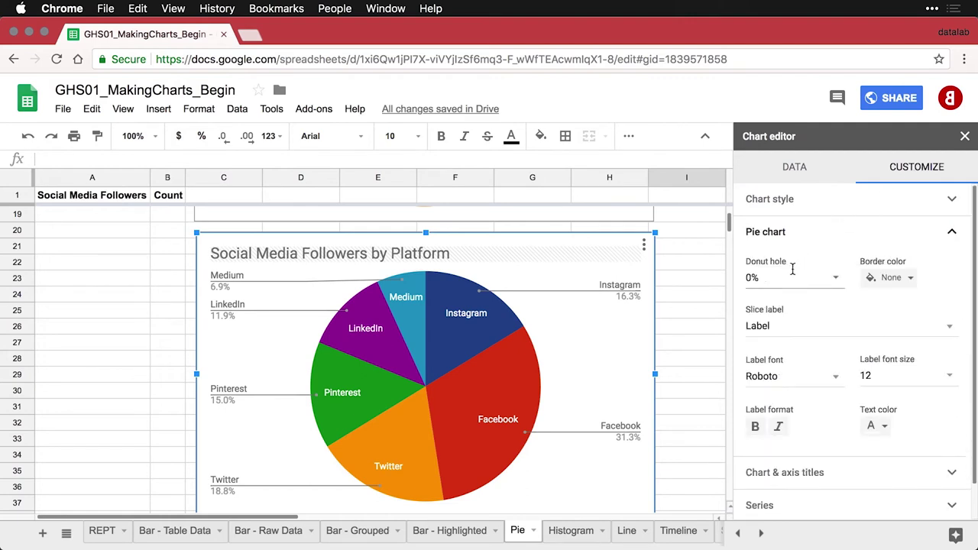
click(834, 281)
click(818, 326)
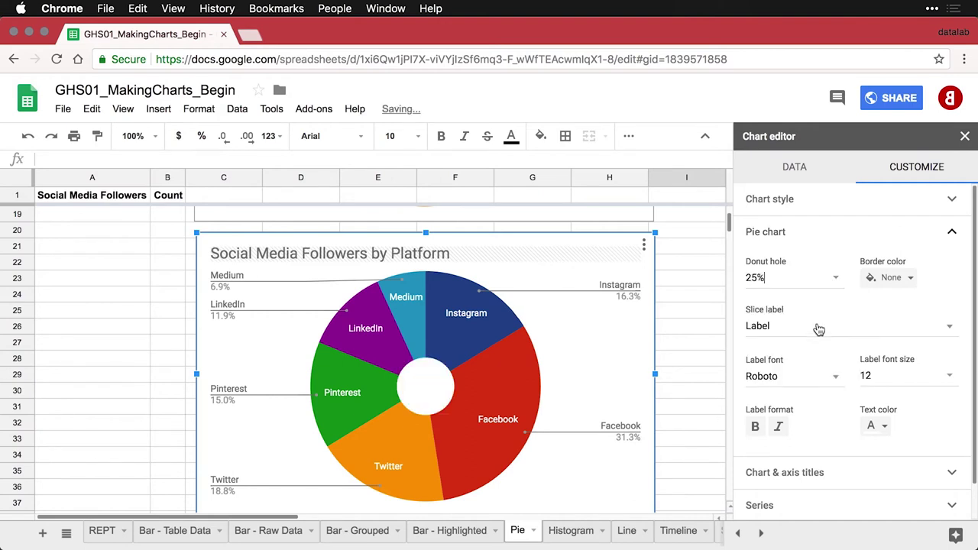
click(836, 281)
click(809, 345)
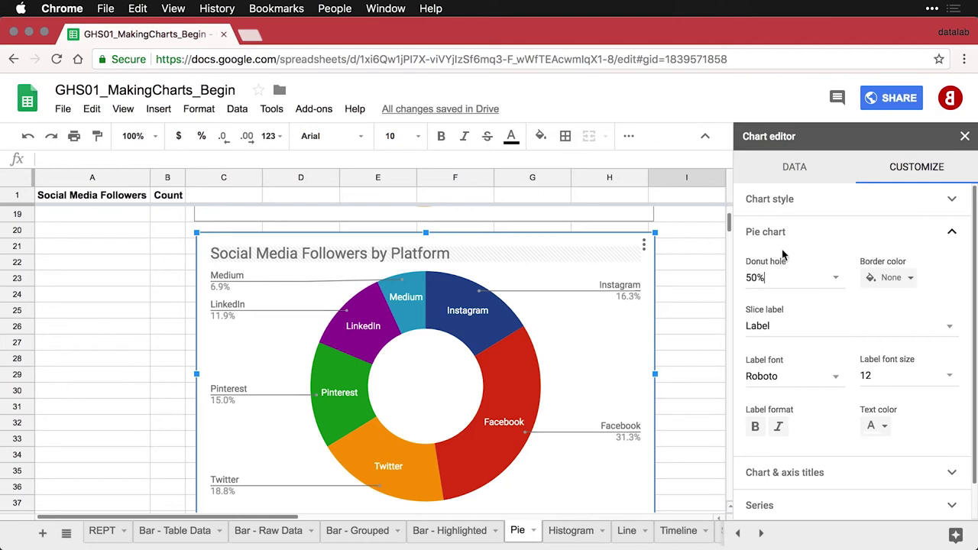
Maximize the doughnut chart within its frame and set its legend position to None
click(896, 203)
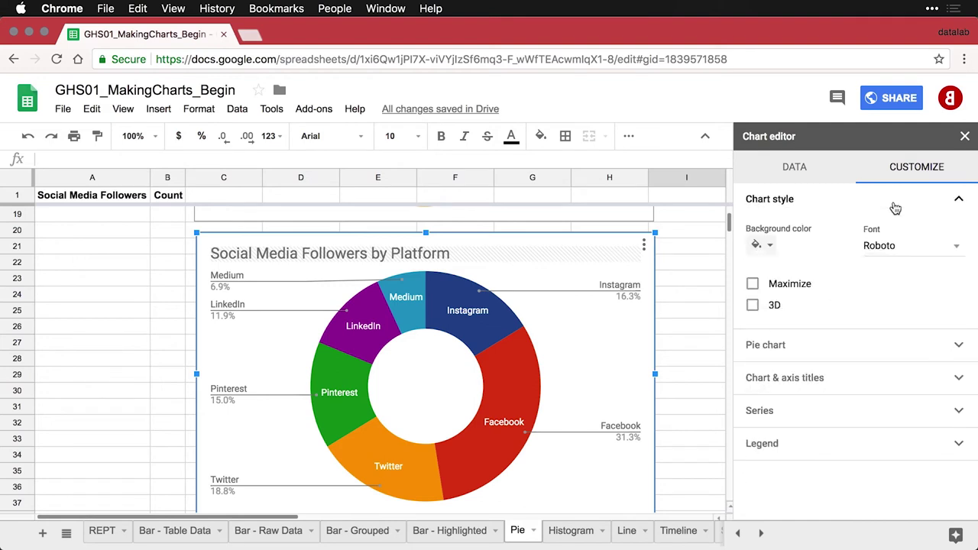
click(753, 286)
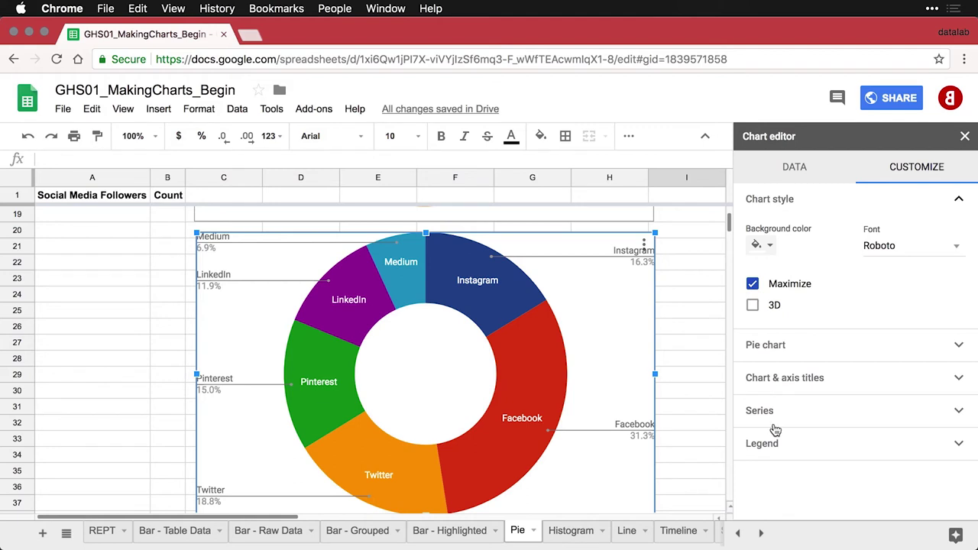
click(765, 445)
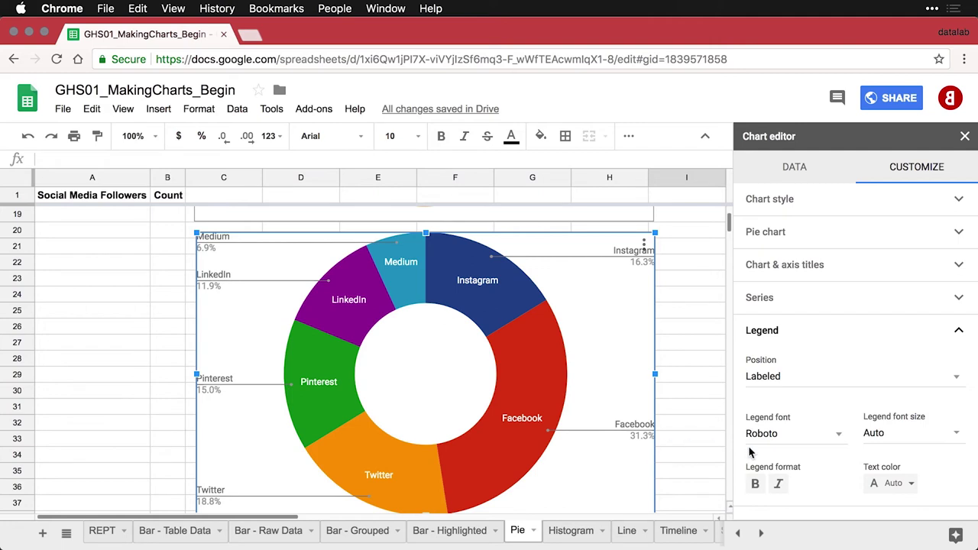
click(788, 372)
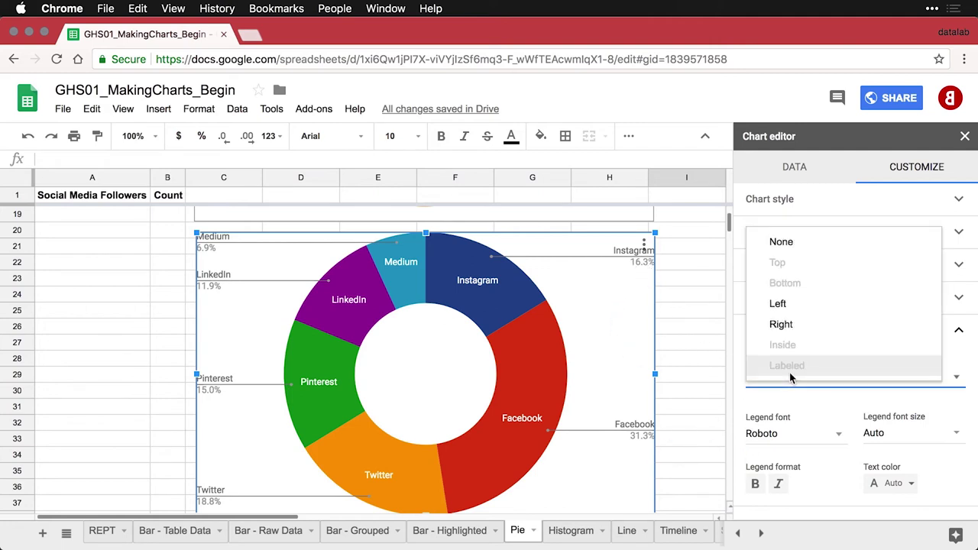
click(798, 244)
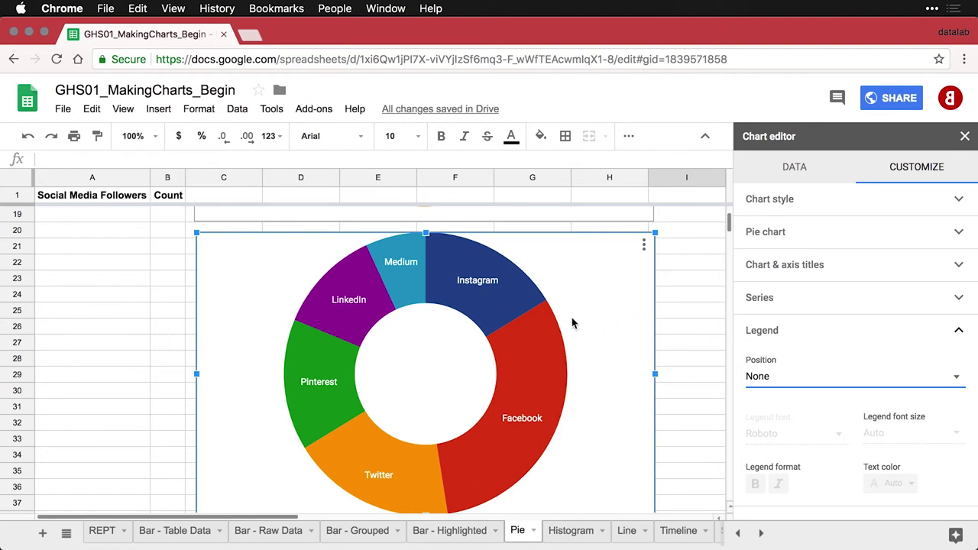
Recolor the doughnut chart's Instagram slice dark red
click(512, 309)
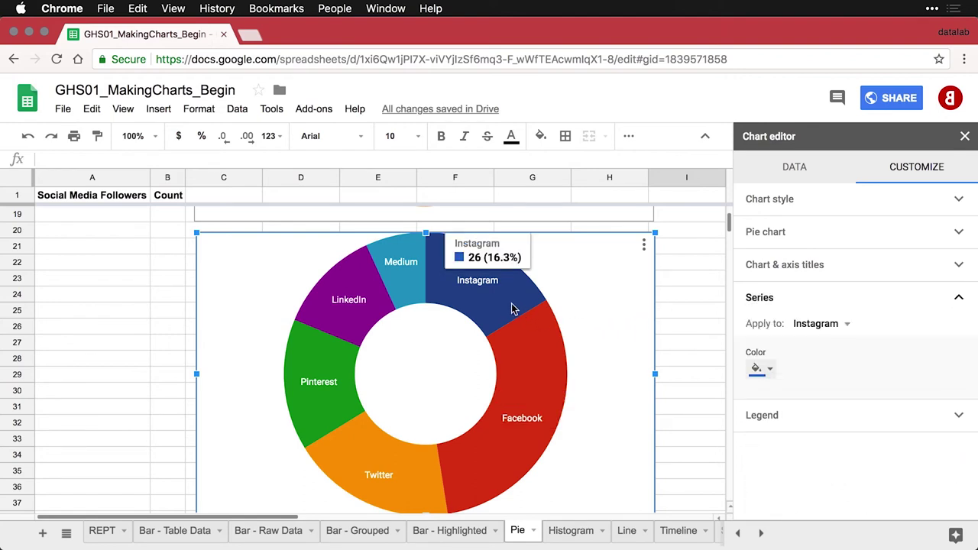
click(771, 370)
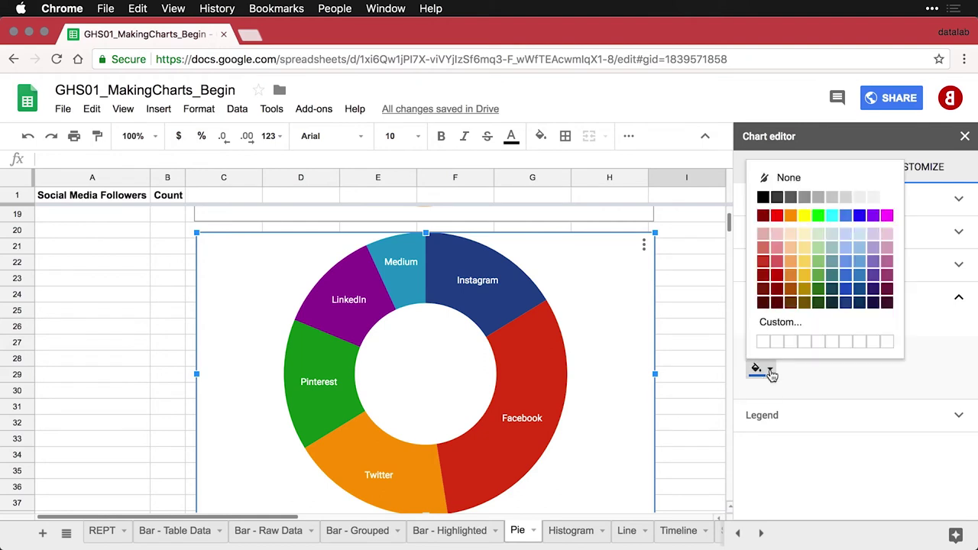
click(782, 275)
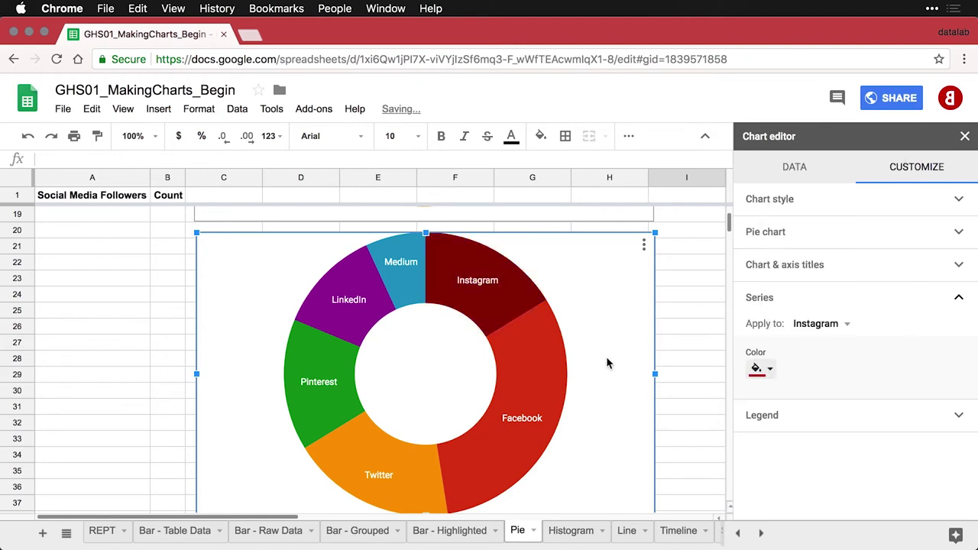
Recolor the doughnut chart's Facebook and Twitter slices the same medium gray
click(535, 383)
click(769, 371)
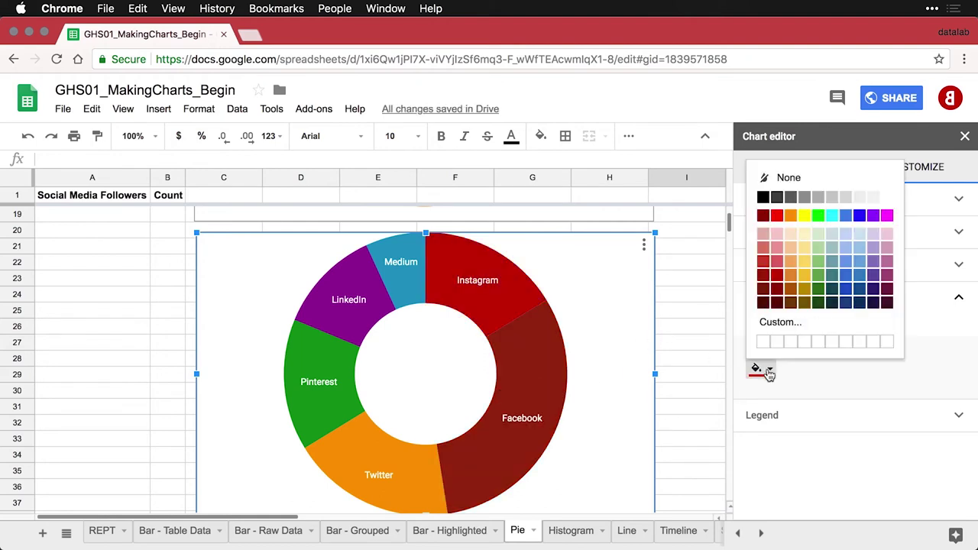
click(819, 198)
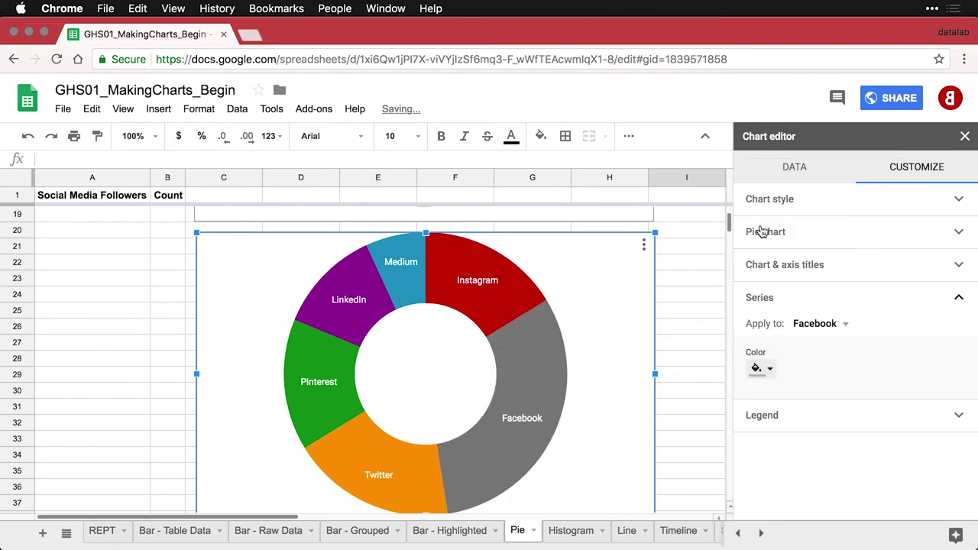
click(419, 480)
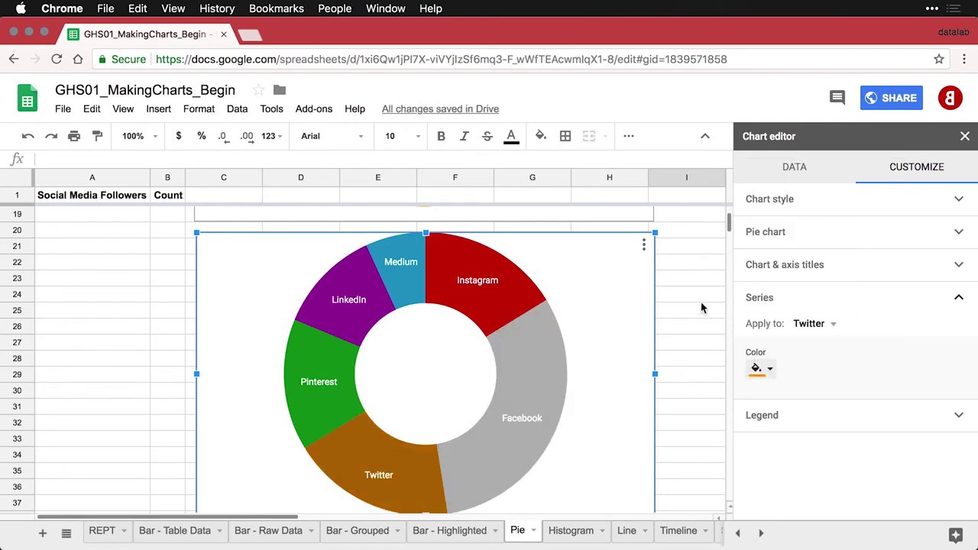
click(769, 370)
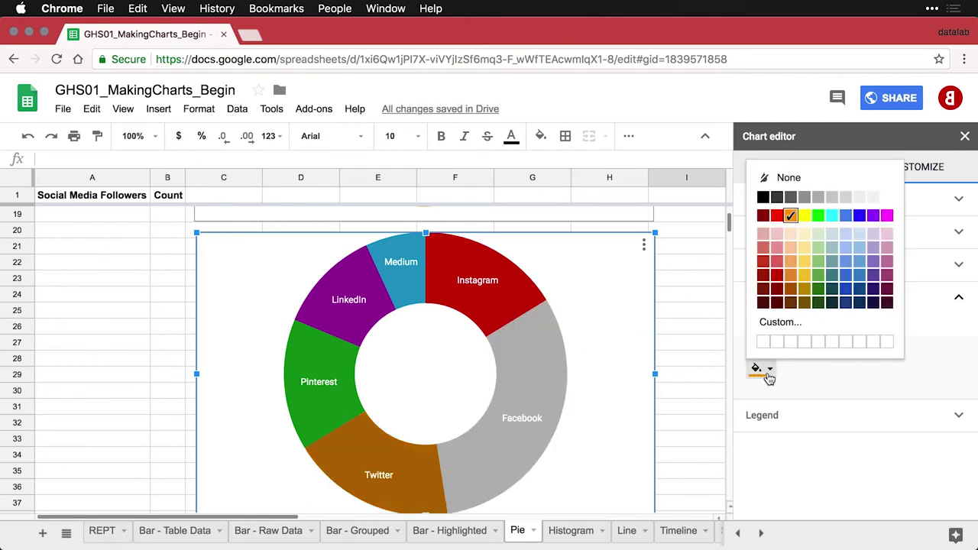
click(819, 201)
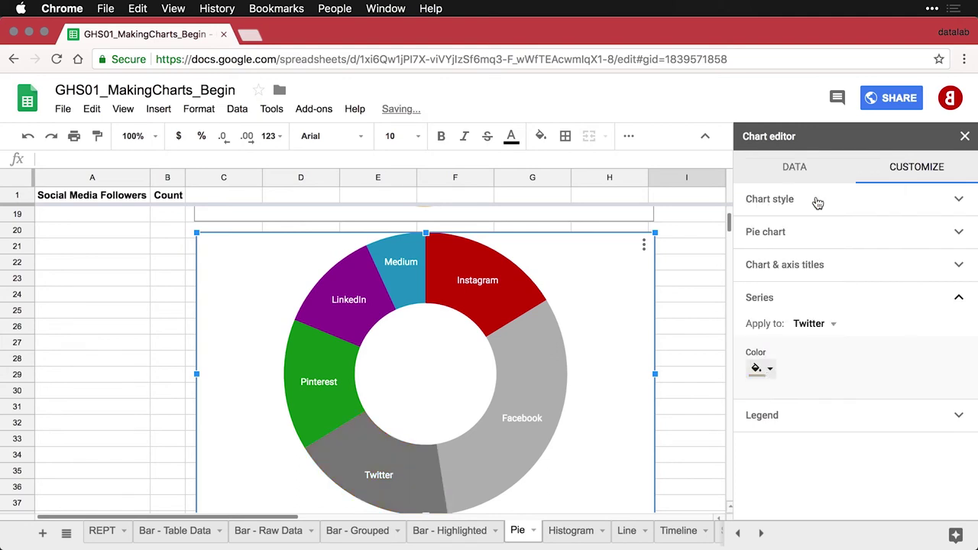
Recolor the Pinterest, LinkedIn and Medium slices the same medium gray as Facebook and Twitter, and close the chart editor
click(334, 410)
click(771, 369)
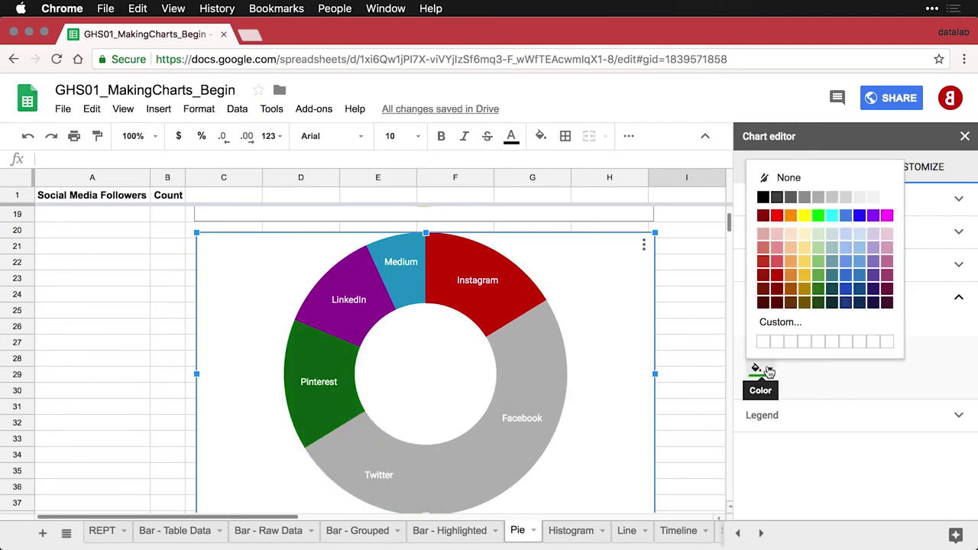
click(818, 201)
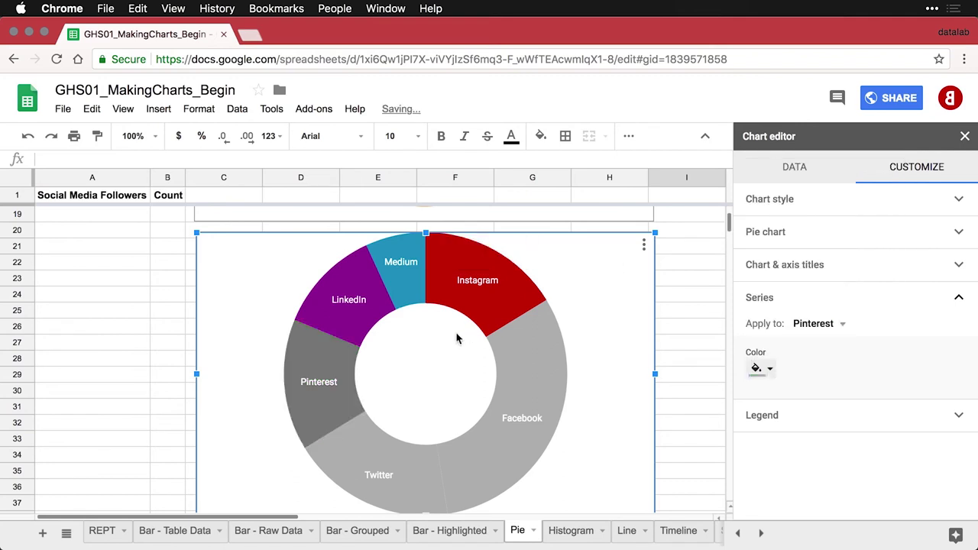
click(356, 334)
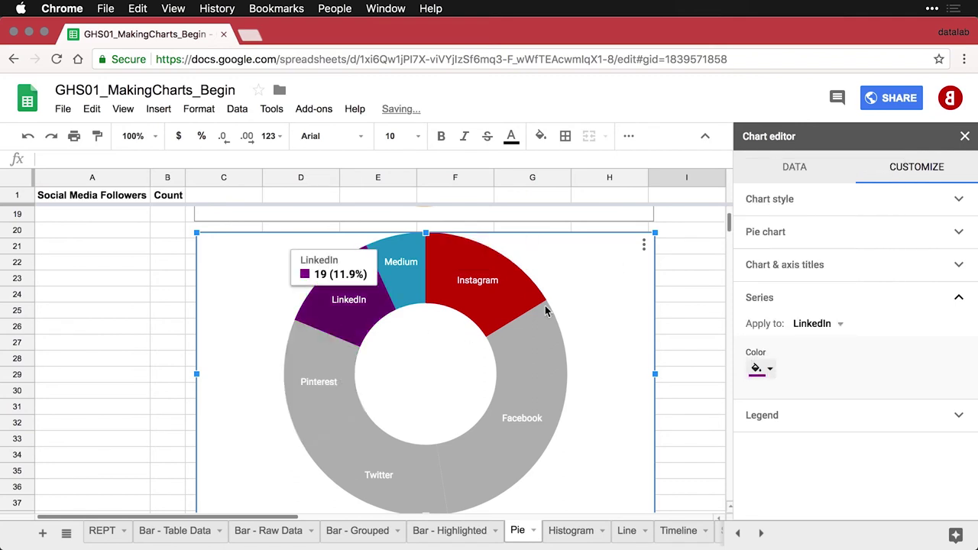
click(763, 370)
click(818, 202)
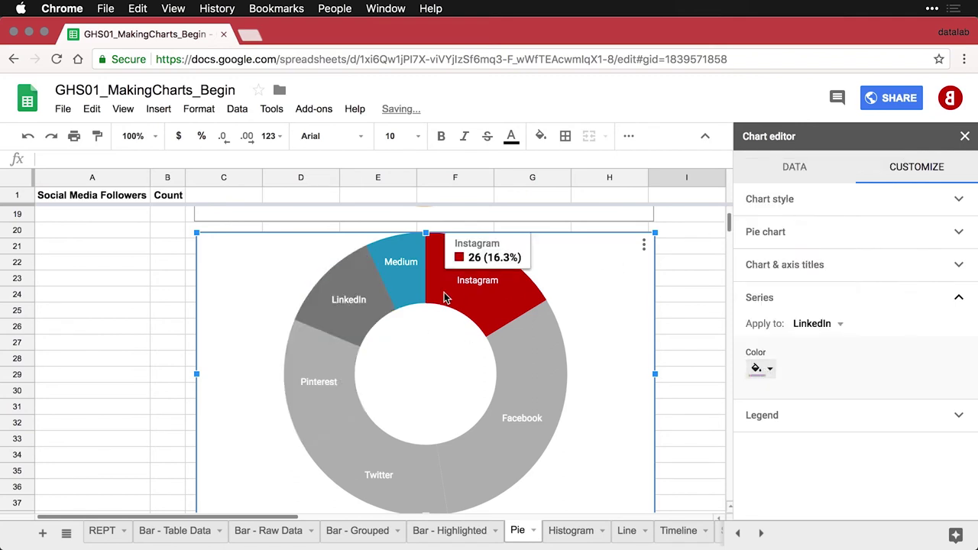
click(407, 298)
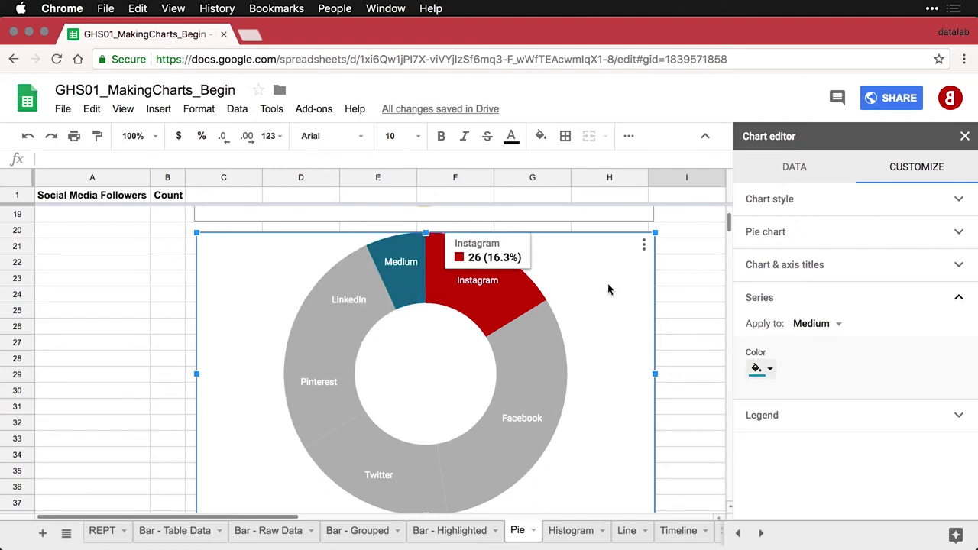
click(769, 370)
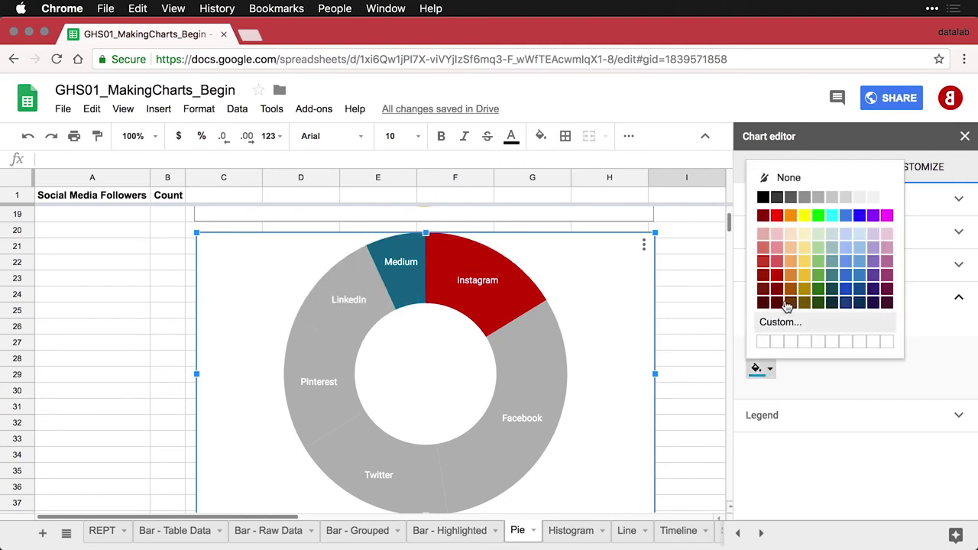
click(818, 198)
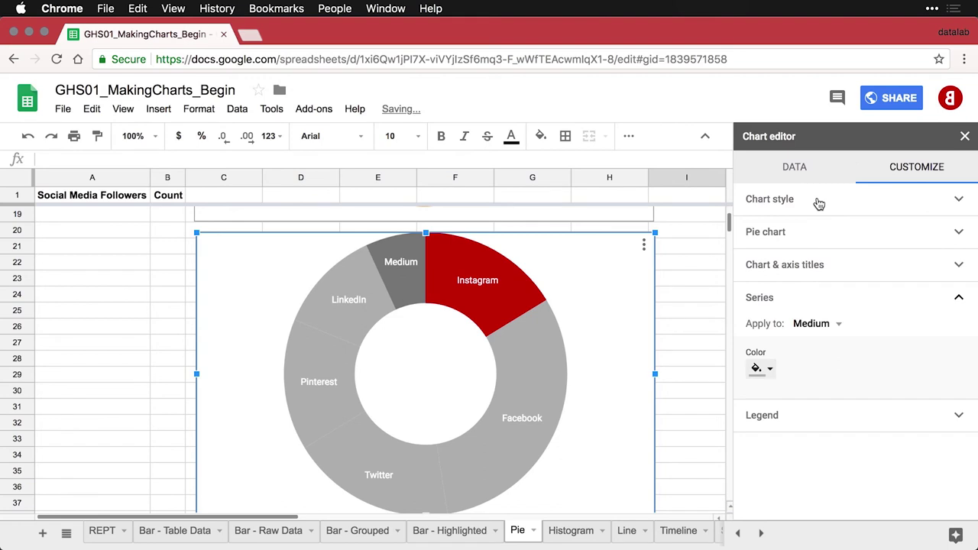
click(693, 383)
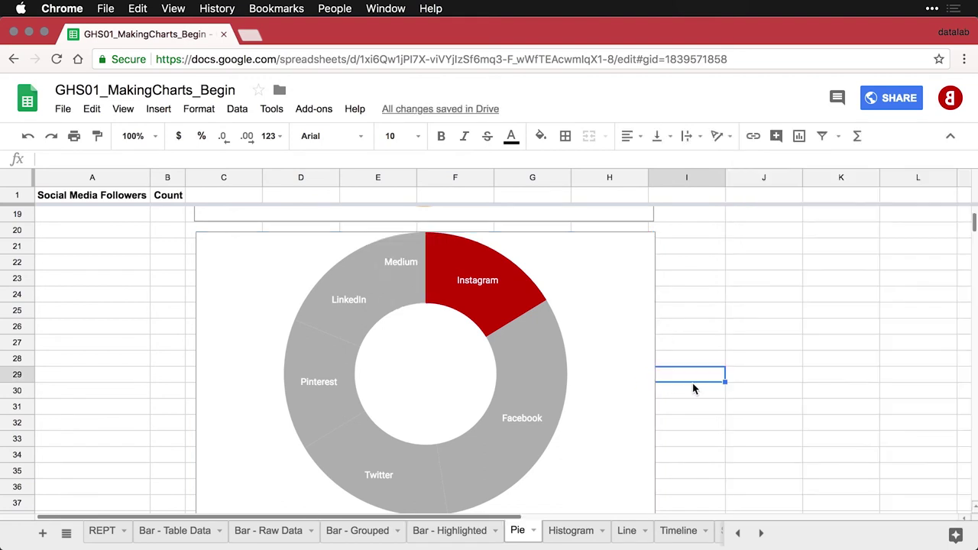
Reopen the doughnut chart for editing, give its slices a very light gray border, and close the chart editor
click(544, 383)
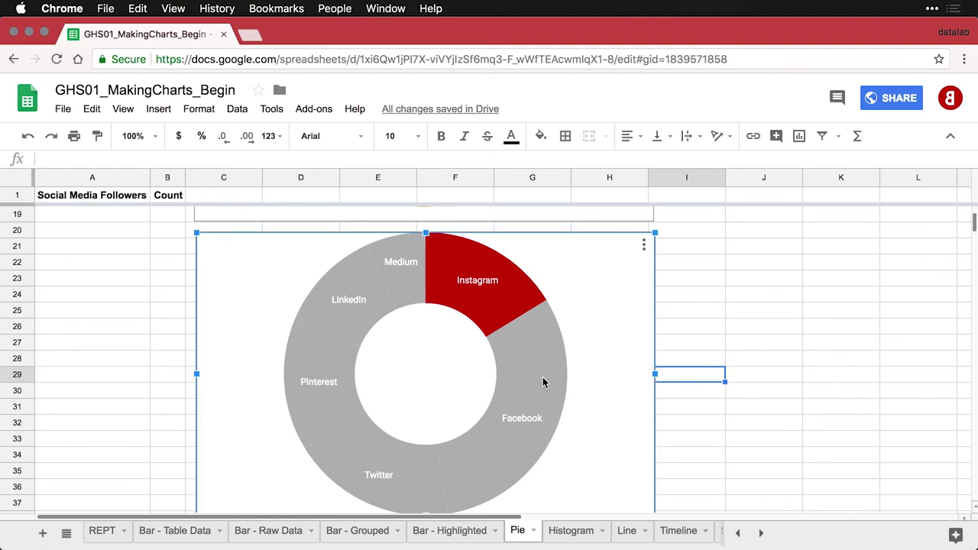
double_click(542, 377)
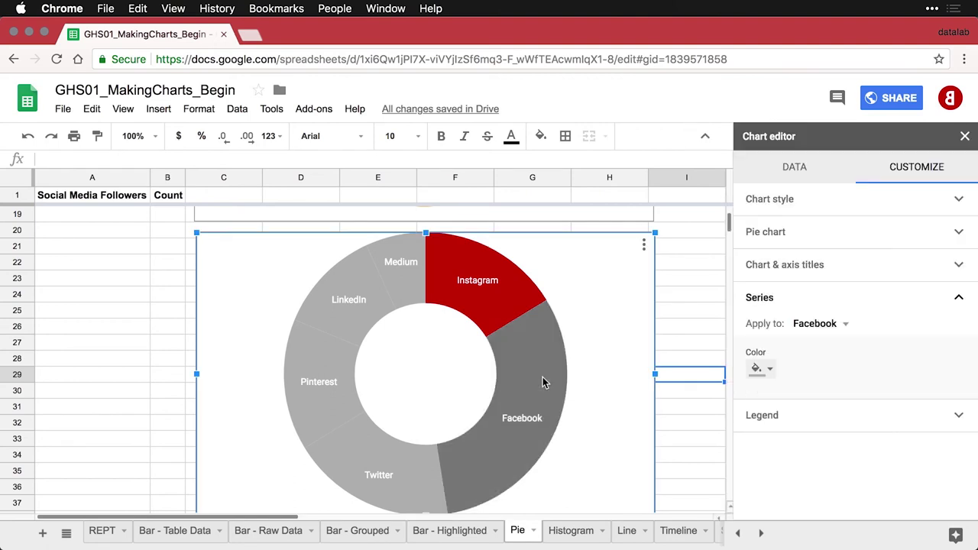
click(847, 237)
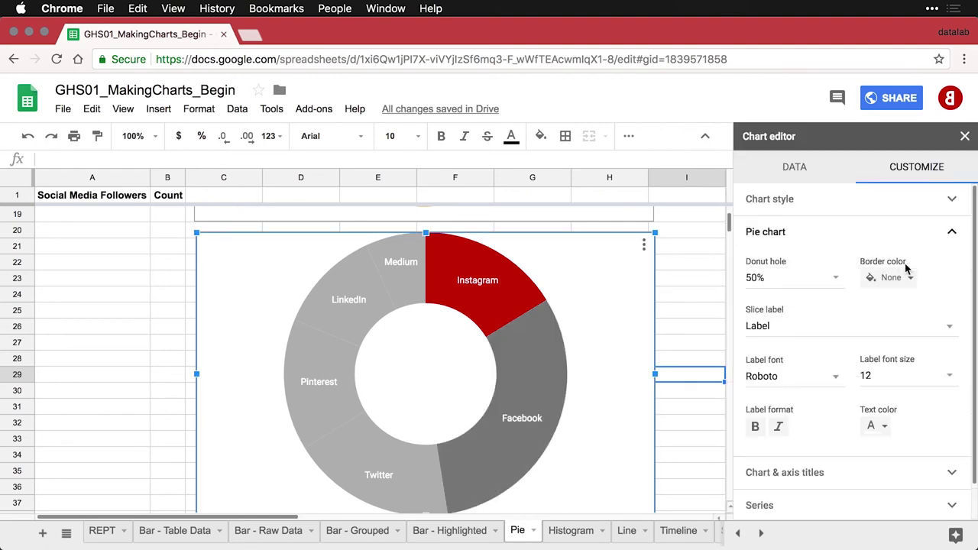
click(910, 279)
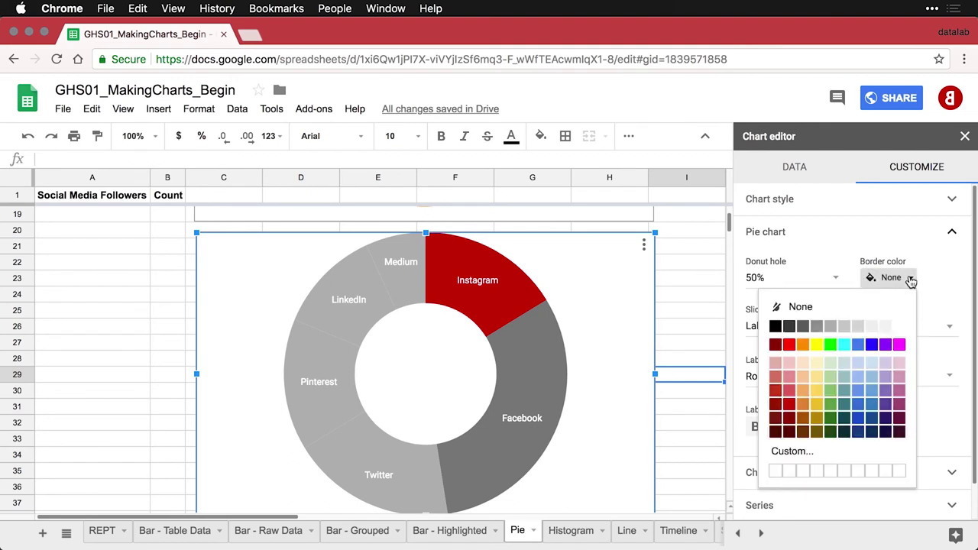
click(872, 327)
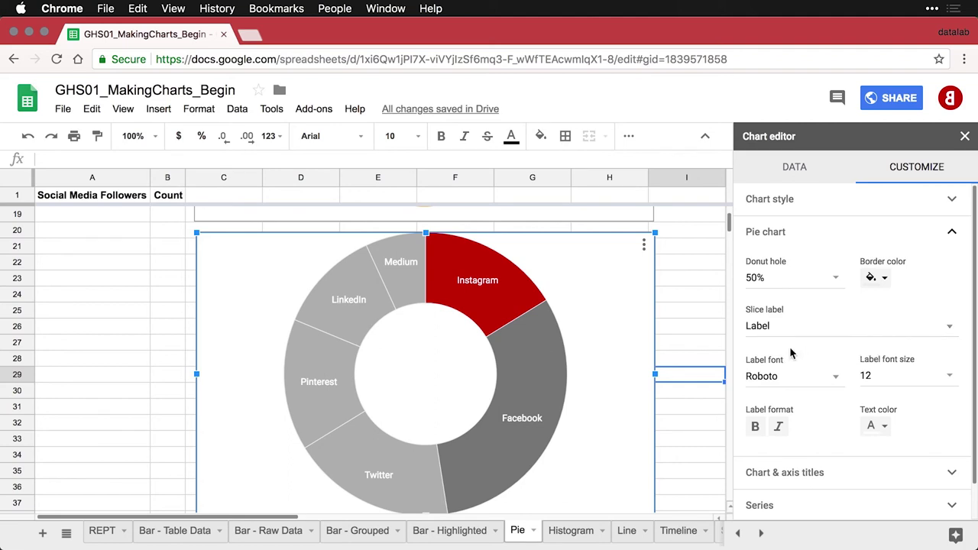
click(678, 312)
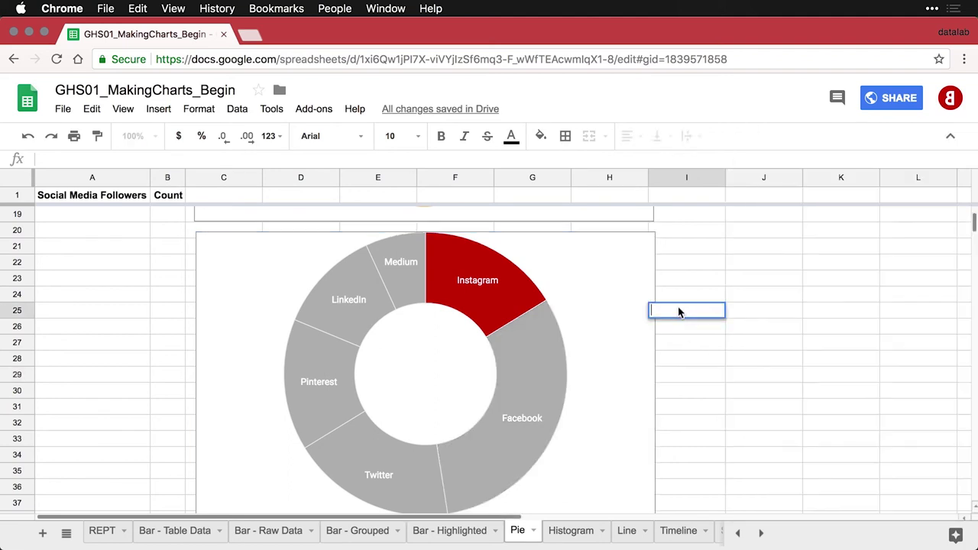
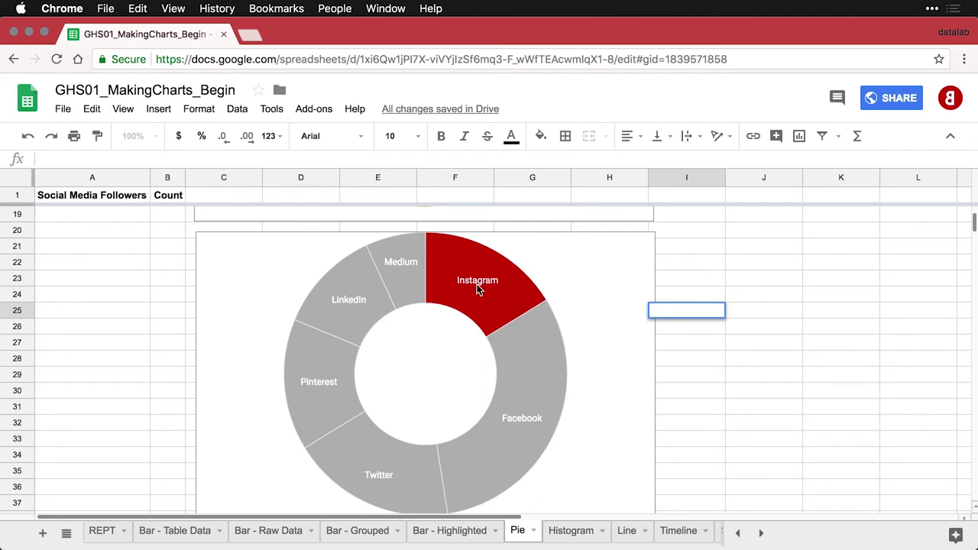
Insert a drawing beside the doughnut chart with a text box reading "16%", Instagram's rounded share from the pie chart
scroll(475, 293, up, 5)
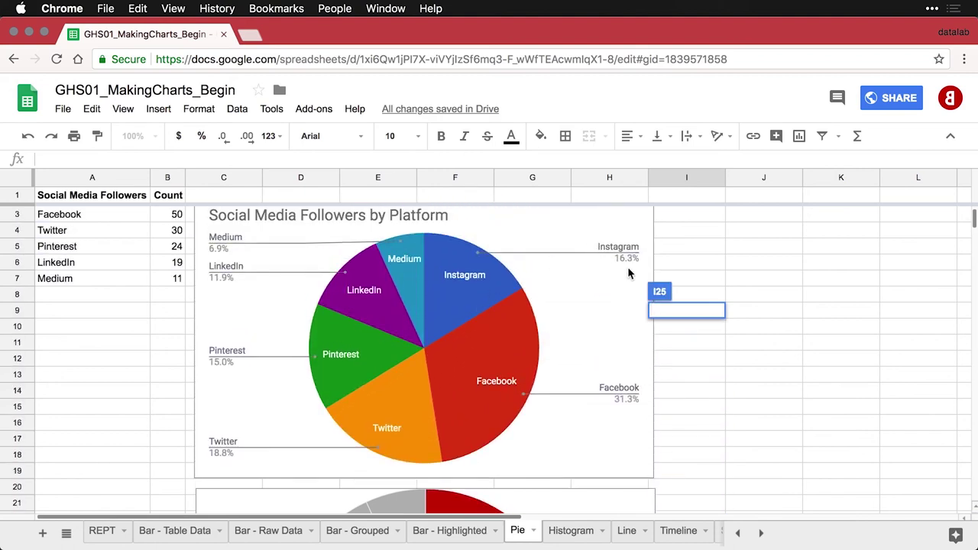
scroll(575, 327, down, 5)
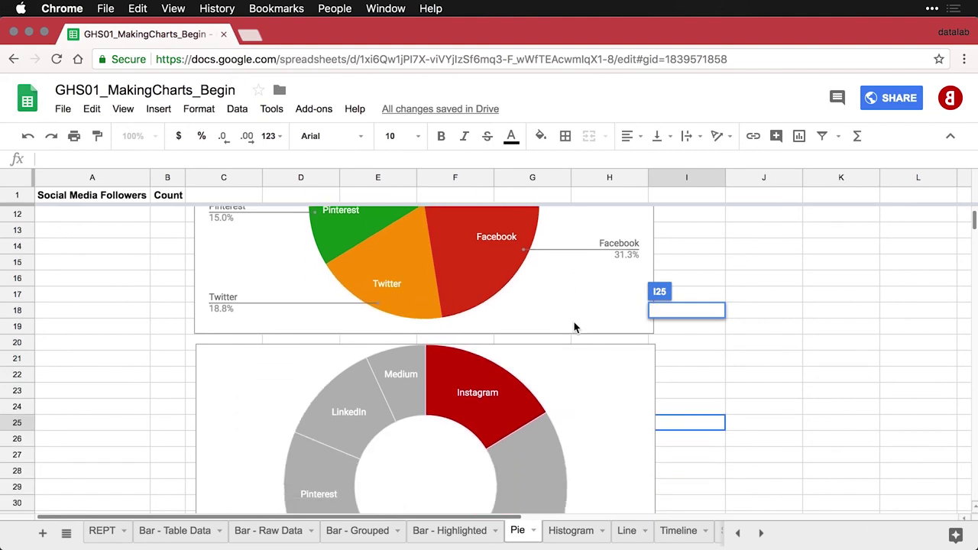
key(Escape)
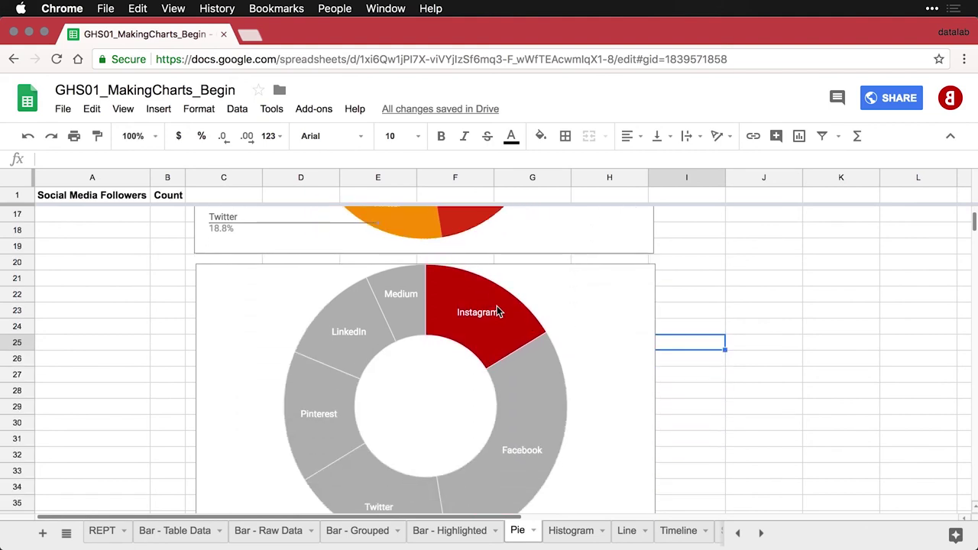
scroll(497, 308, down, 2)
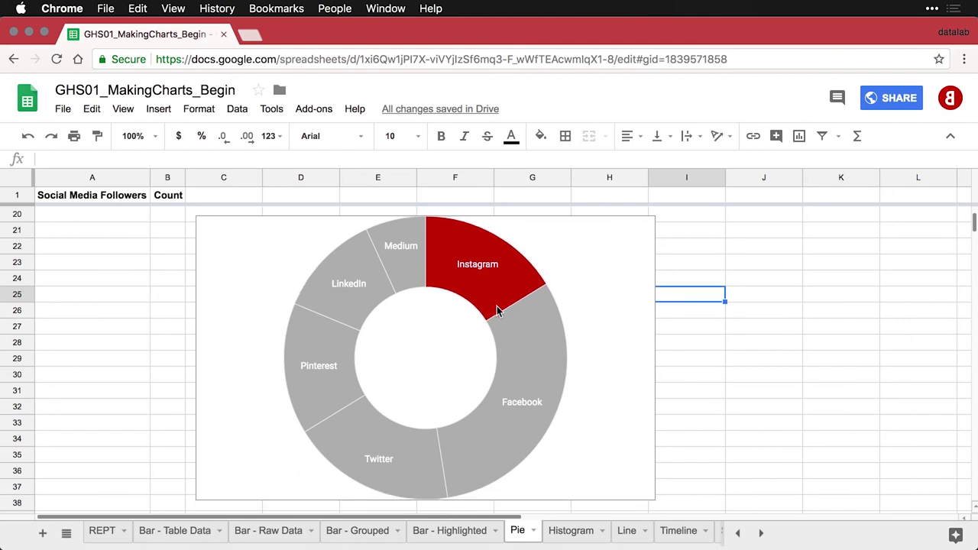
click(149, 111)
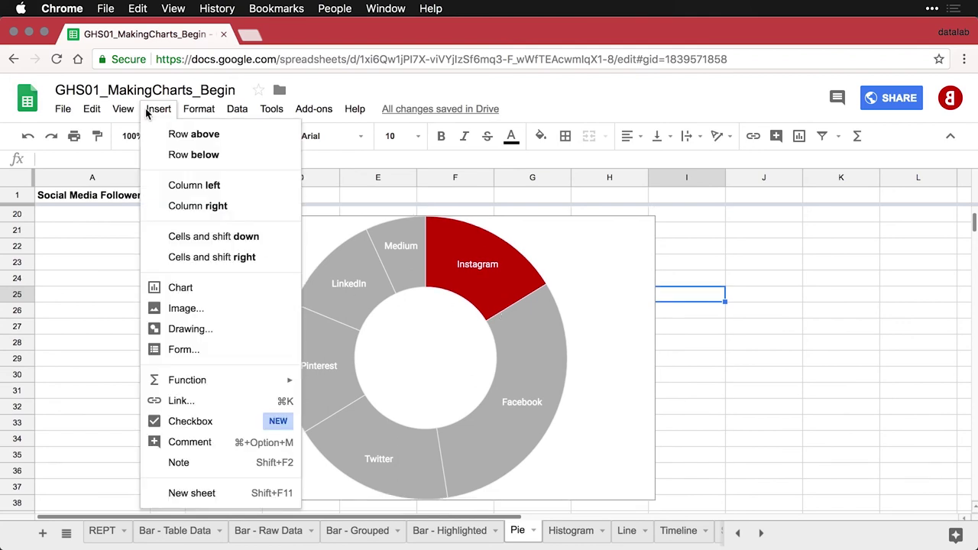
click(191, 330)
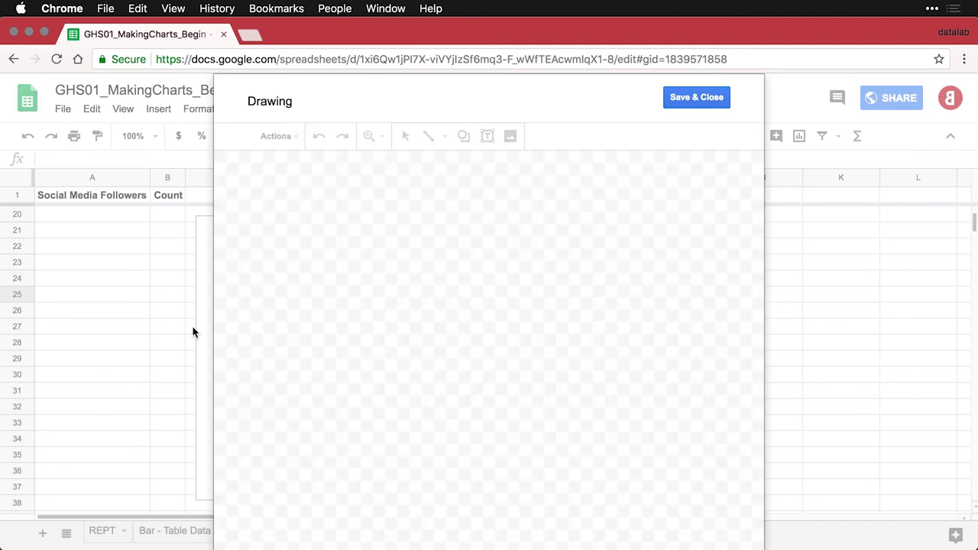
click(488, 137)
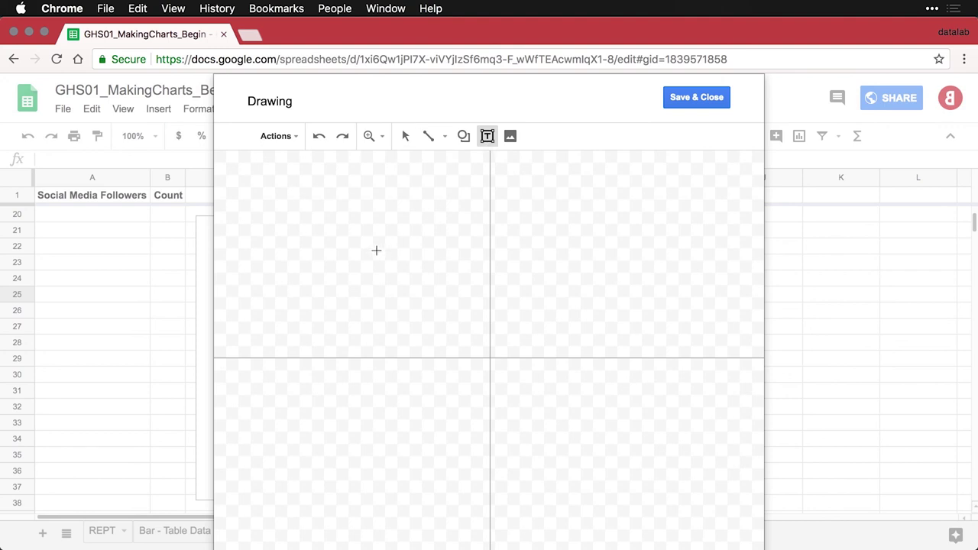
drag(325, 243, 479, 339)
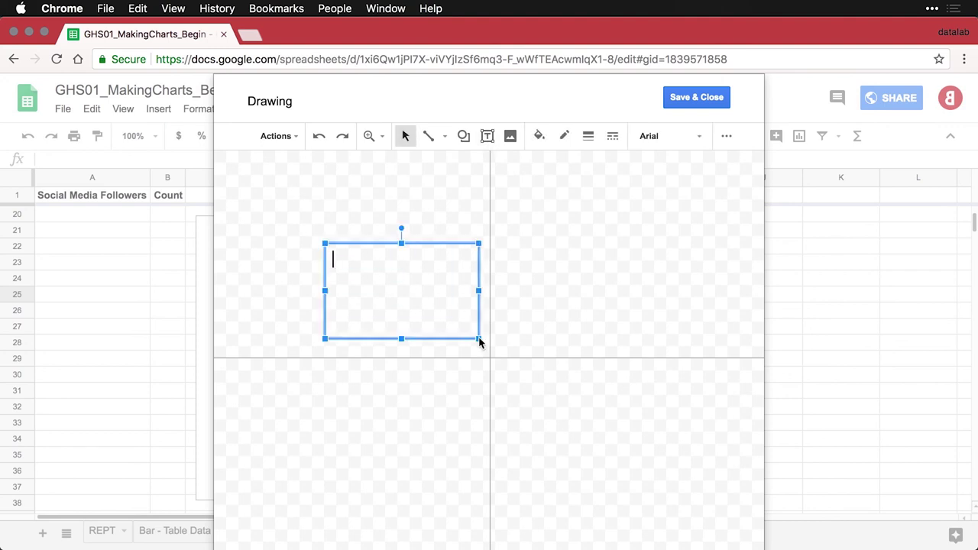
text(16%)
Format the drawing's "16%" text in Garamond at font size 48
key(super+a)
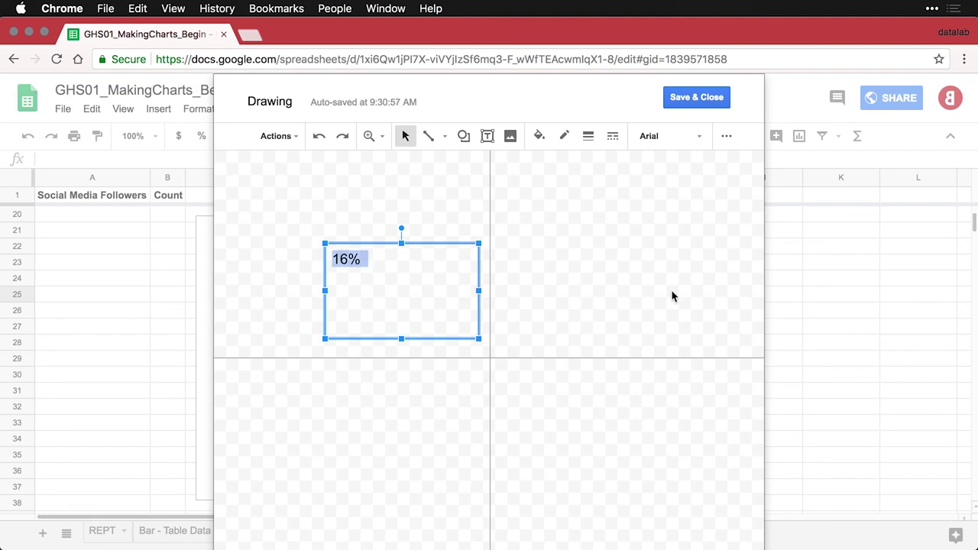
click(699, 139)
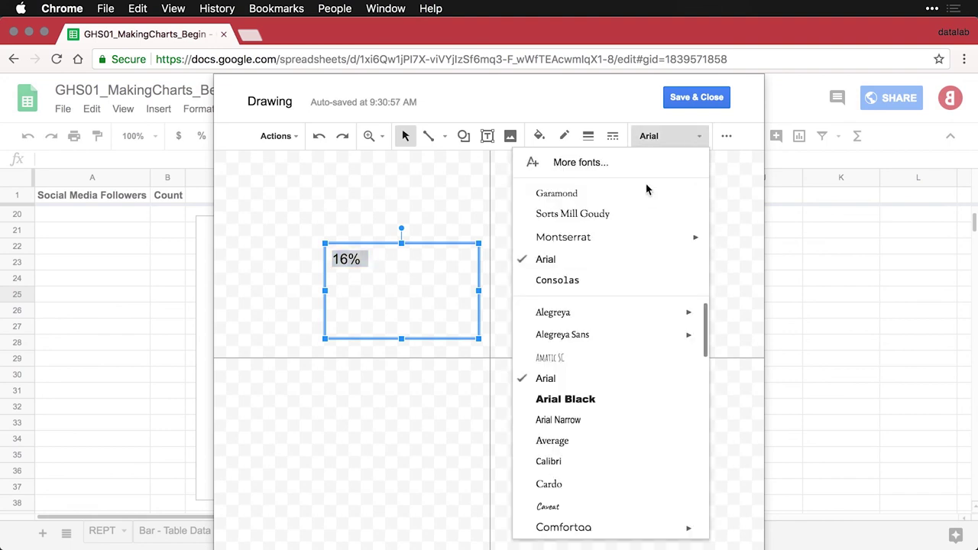
click(604, 196)
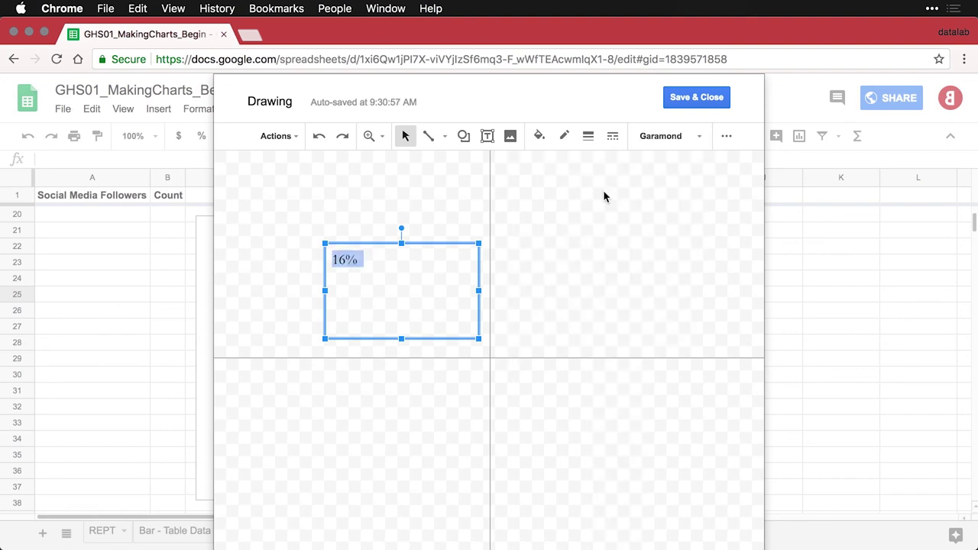
click(726, 140)
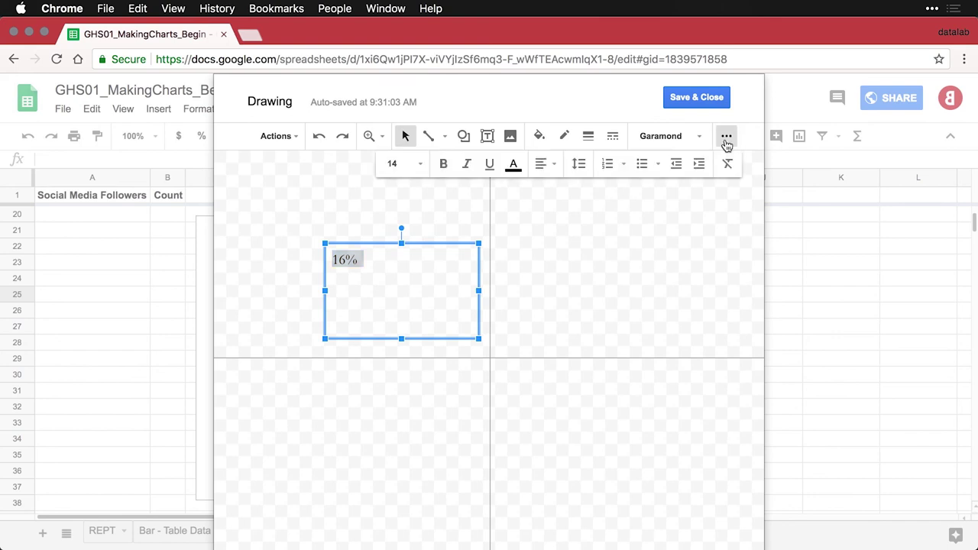
click(421, 166)
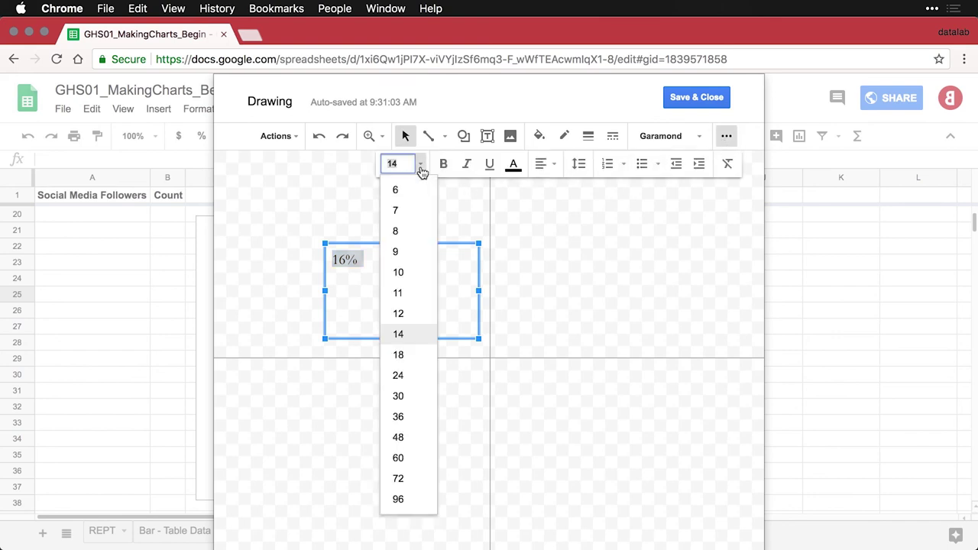
click(405, 438)
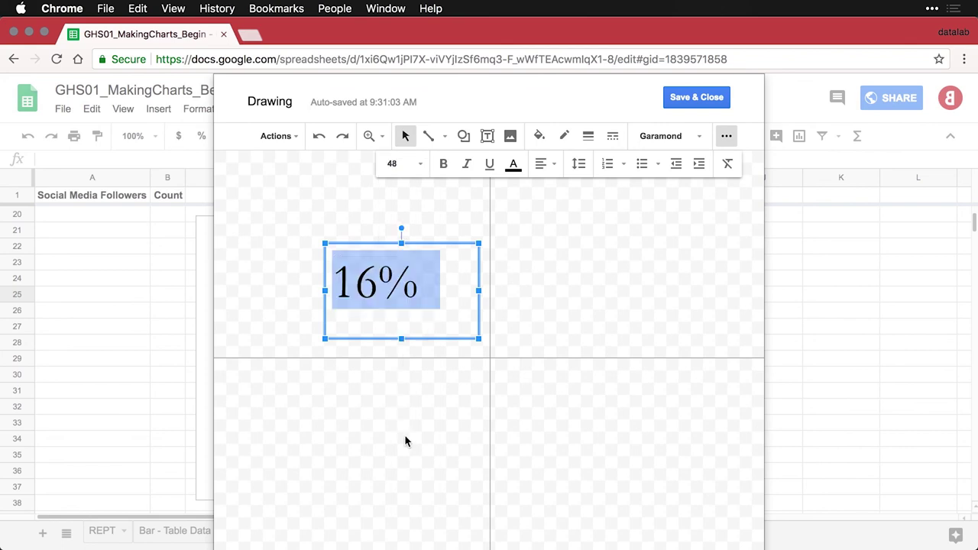
Shrink the text box to fit closely around the "16%" text, and save and close the drawing
click(479, 338)
drag(479, 338, 440, 317)
click(707, 100)
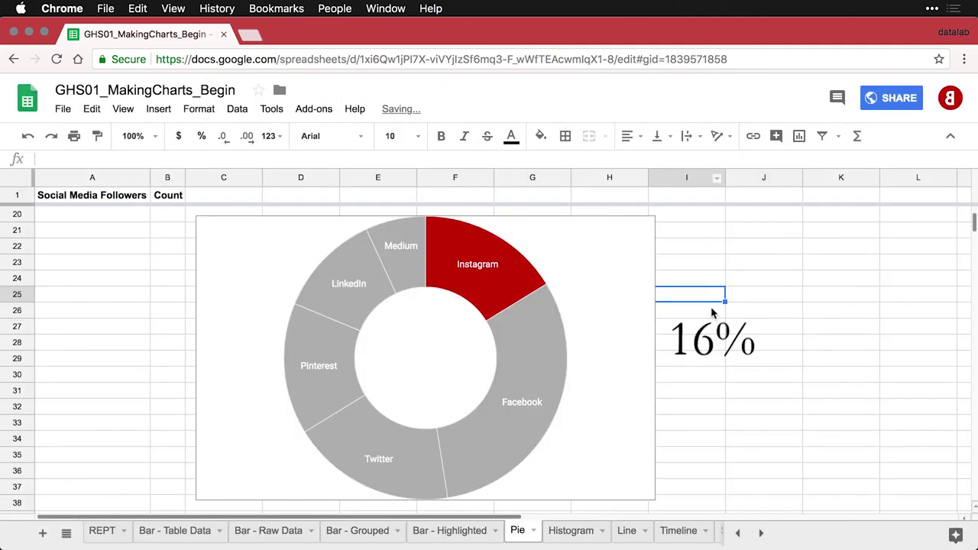
Move the "16%" drawing into the center hole of the doughnut chart and deselect it
click(711, 346)
mouse_move(711, 347)
mouse_down()
mouse_move(416, 361)
mouse_move(427, 358)
mouse_up()
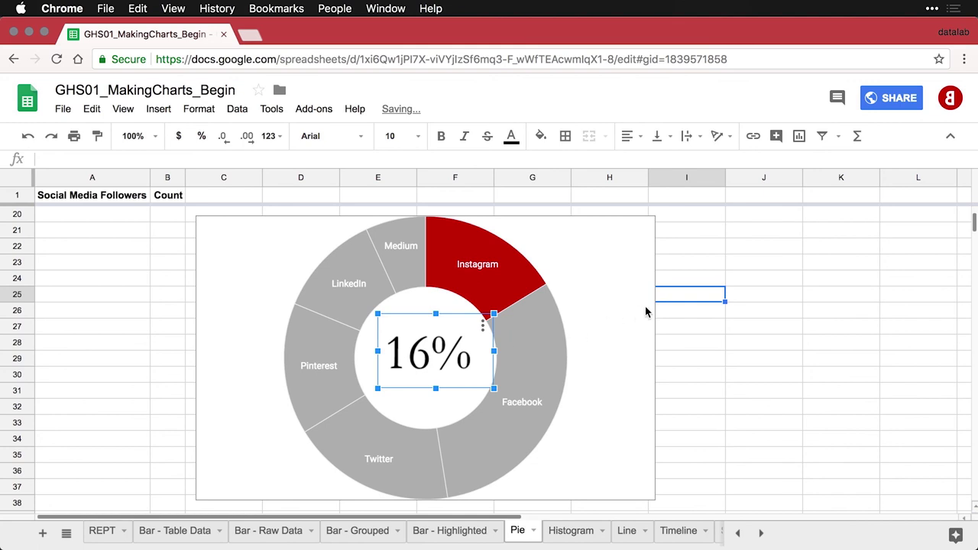
click(681, 326)
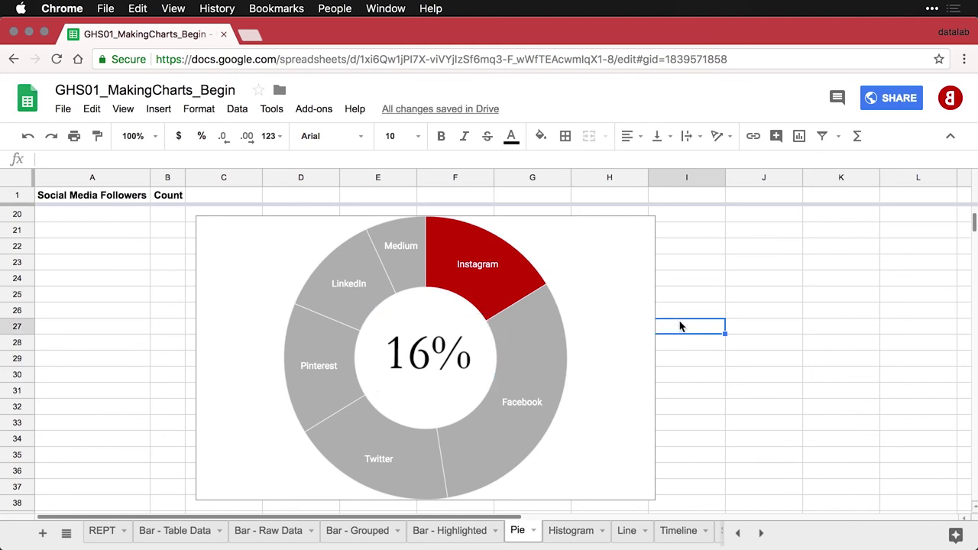